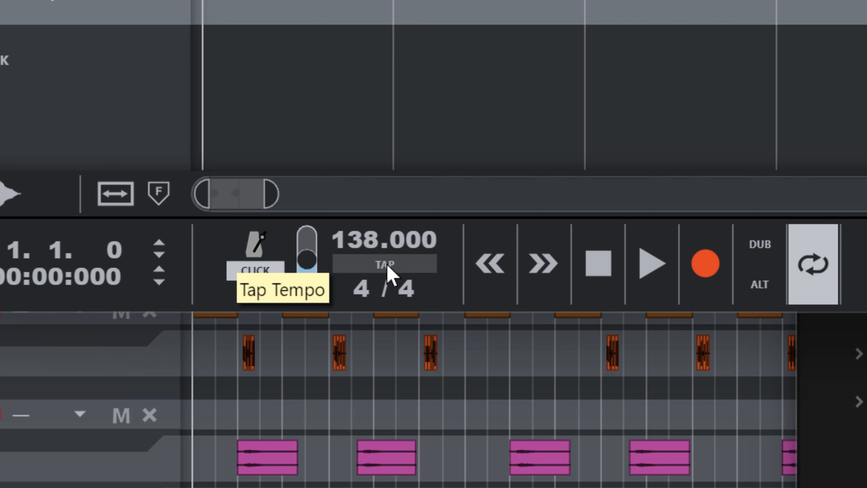
# Step: Tap out trial tempos on the TAP button
pyautogui.click(389, 267)
pyautogui.click(389, 266)
pyautogui.click(389, 266)
pyautogui.click(388, 266)
pyautogui.click(410, 271)
# Step: Set the song tempo back to 138 BPM and switch to File Explorer's CRESHA MP3S folder
pyautogui.doubleClick(334, 252)
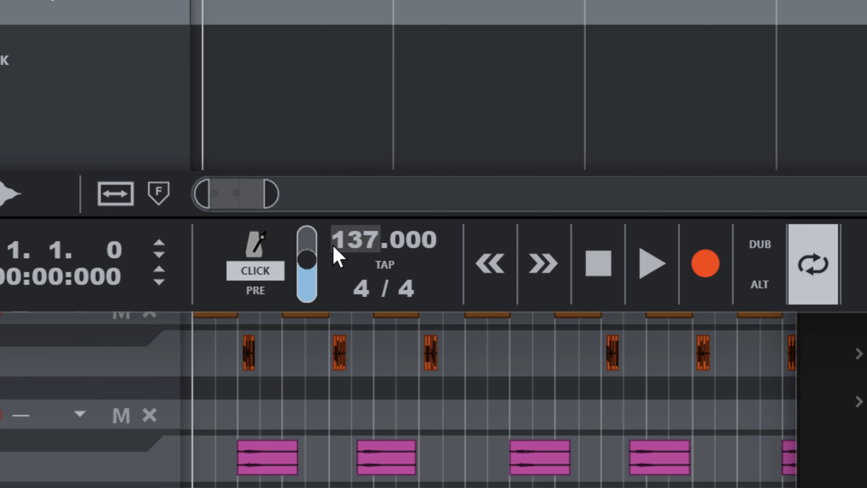
pyautogui.doubleClick(369, 251)
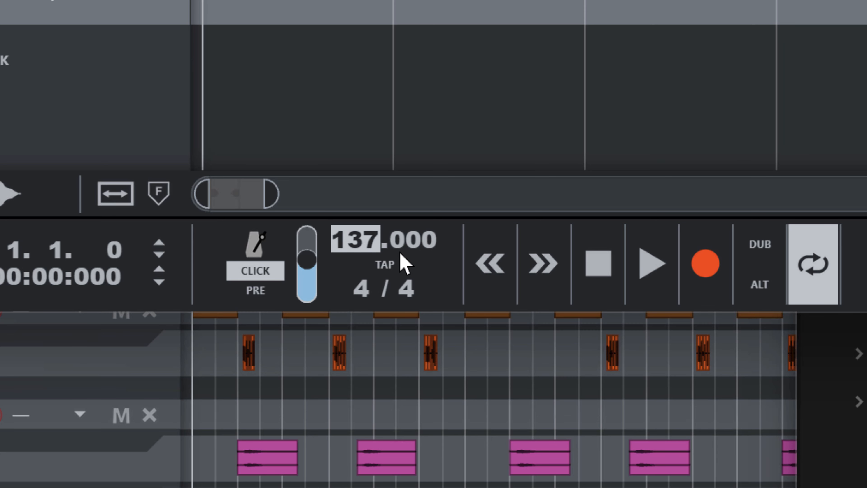
pyautogui.write('13')
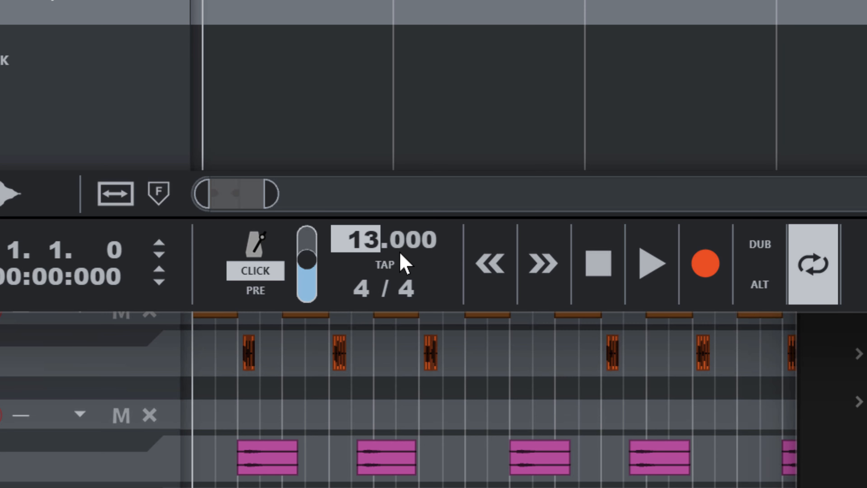
pyautogui.write('8')
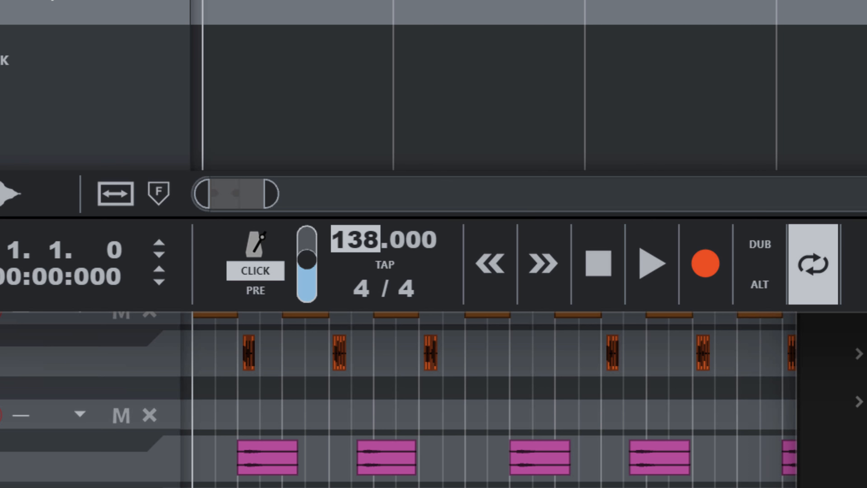
pyautogui.press('super+Tab')
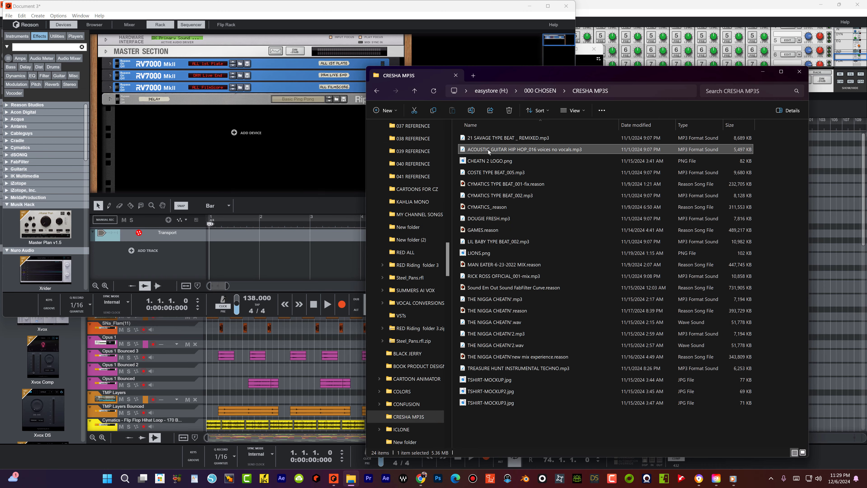
# Step: Import the ACOUSTIC GUITAR HIP HOP_016 MP3 as an audio track, maximize Reason and enlarge the sequencer
pyautogui.moveTo(487, 151)
pyautogui.mouseDown()
pyautogui.moveTo(314, 257)
pyautogui.moveTo(297, 233)
pyautogui.mouseUp()
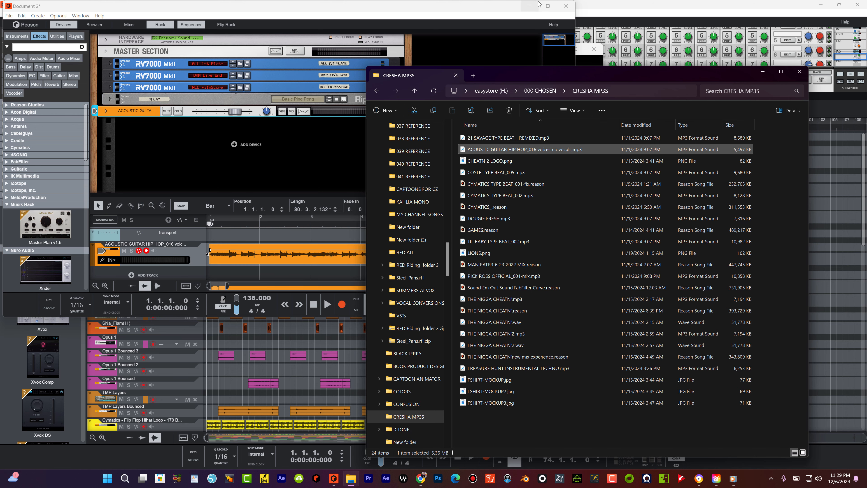
pyautogui.click(547, 6)
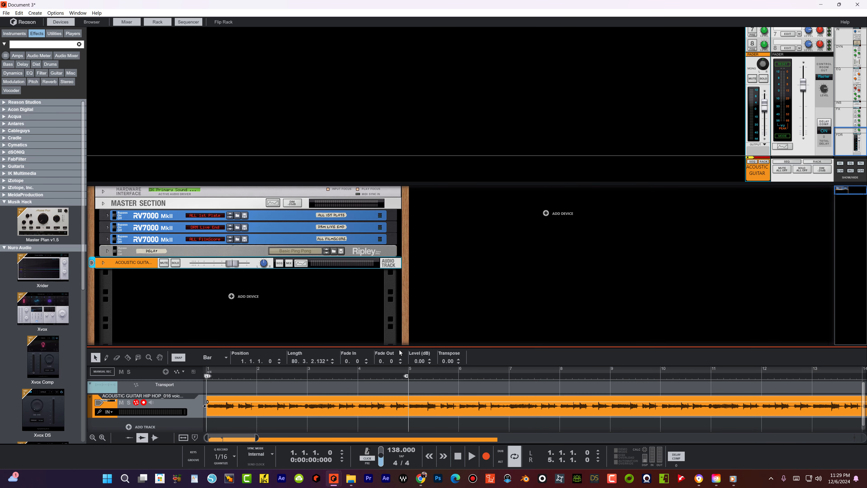
pyautogui.moveTo(406, 347); pyautogui.dragTo(424, 144)
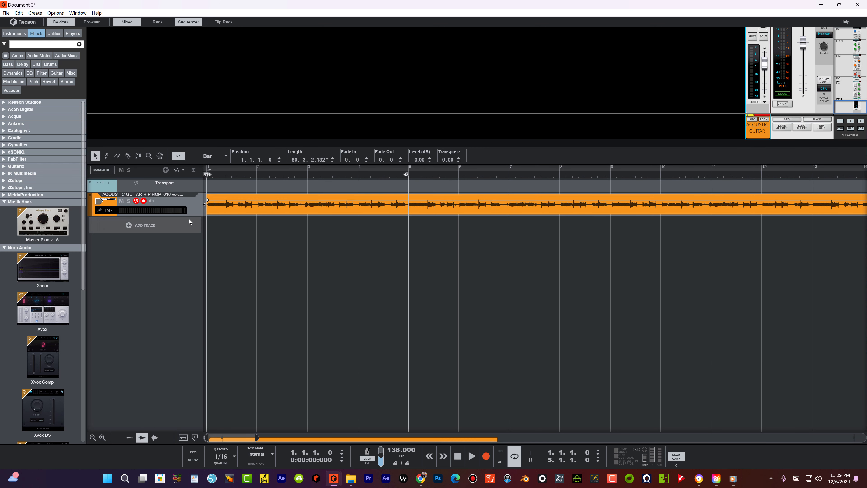
# Step: Resize the guitar track's lane height with the track-height magnifiers
pyautogui.moveTo(193, 216); pyautogui.dragTo(200, 310)
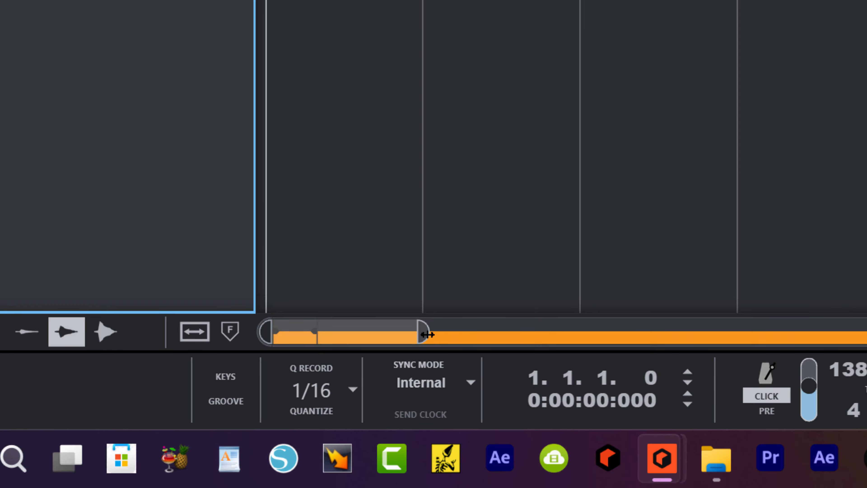
pyautogui.moveTo(256, 438); pyautogui.dragTo(332, 436)
pyautogui.moveTo(654, 327); pyautogui.dragTo(691, 325)
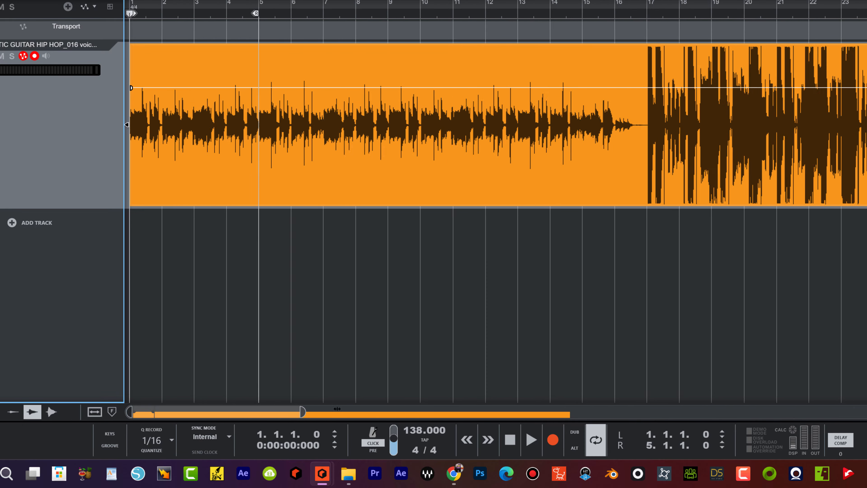
pyautogui.moveTo(337, 408); pyautogui.dragTo(233, 412)
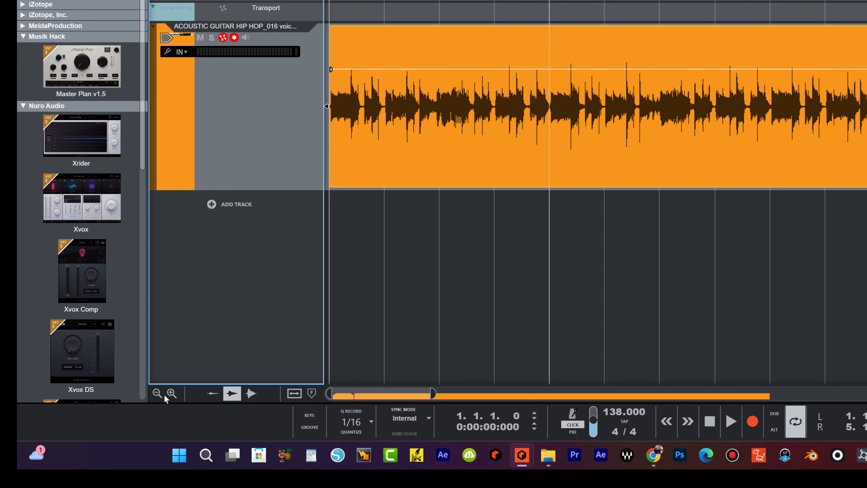
pyautogui.click(171, 395)
pyautogui.click(171, 395)
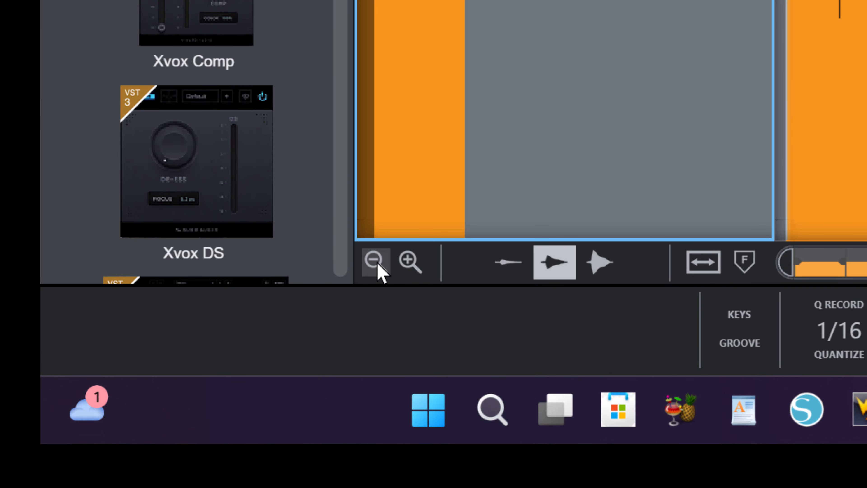
pyautogui.click(158, 393)
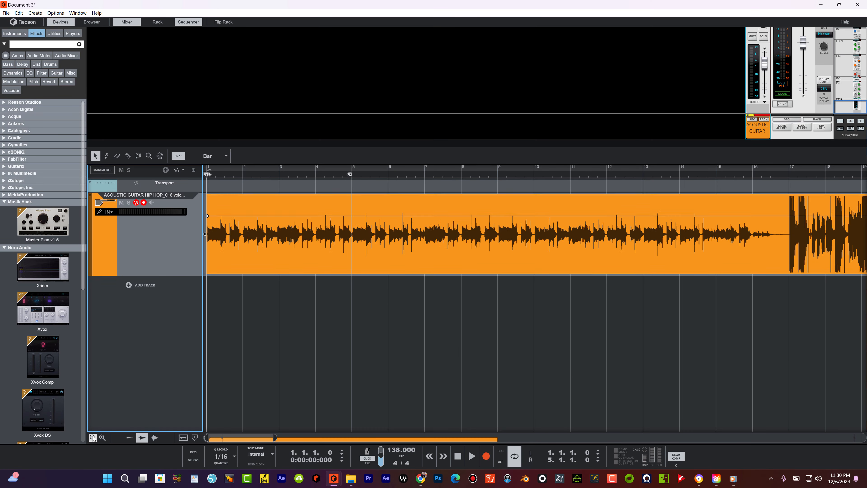
pyautogui.click(376, 262)
pyautogui.click(376, 263)
pyautogui.click(102, 438)
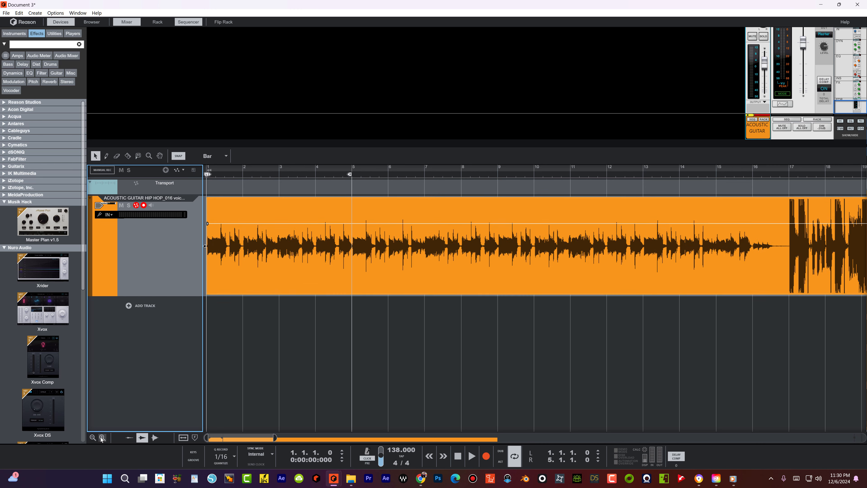
pyautogui.click(92, 437)
pyautogui.click(91, 440)
pyautogui.click(92, 440)
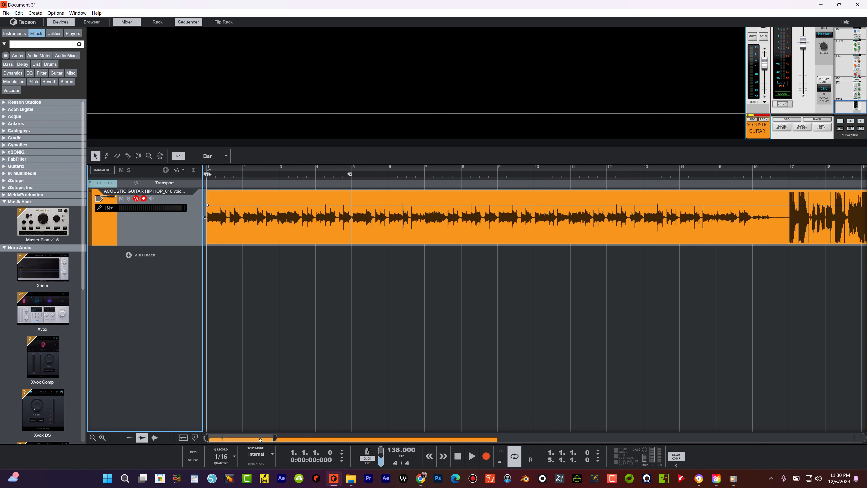
# Step: Zoom the timeline in close on the guitar clip's opening bars
pyautogui.moveTo(275, 438)
pyautogui.mouseDown()
pyautogui.moveTo(225, 440)
pyautogui.moveTo(266, 440)
pyautogui.mouseUp()
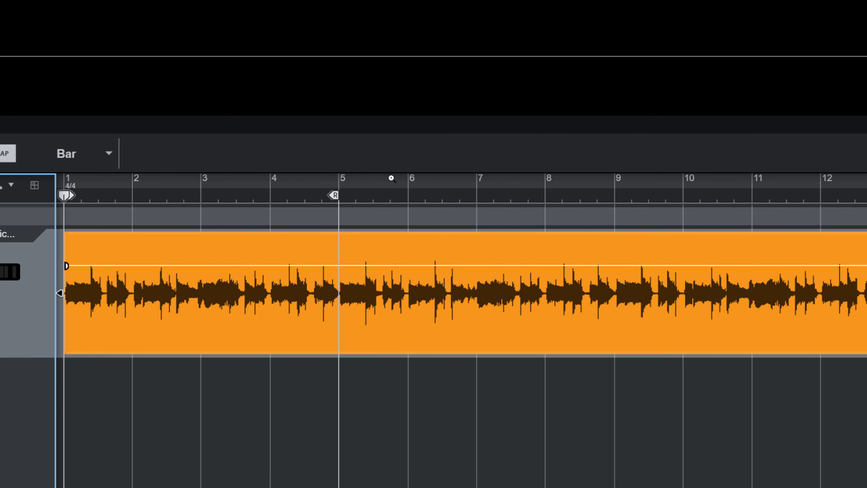
pyautogui.moveTo(390, 179); pyautogui.dragTo(406, 239)
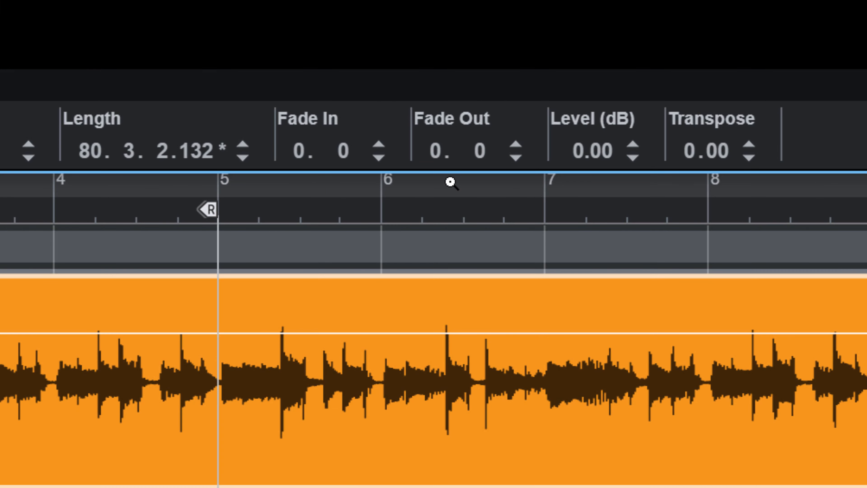
pyautogui.moveTo(450, 182); pyautogui.dragTo(61, 178)
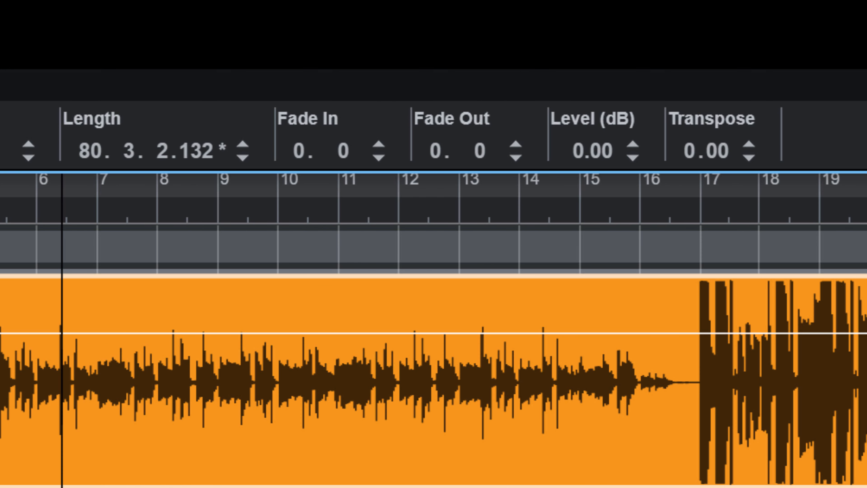
pyautogui.moveTo(523, 3); pyautogui.dragTo(524, 35)
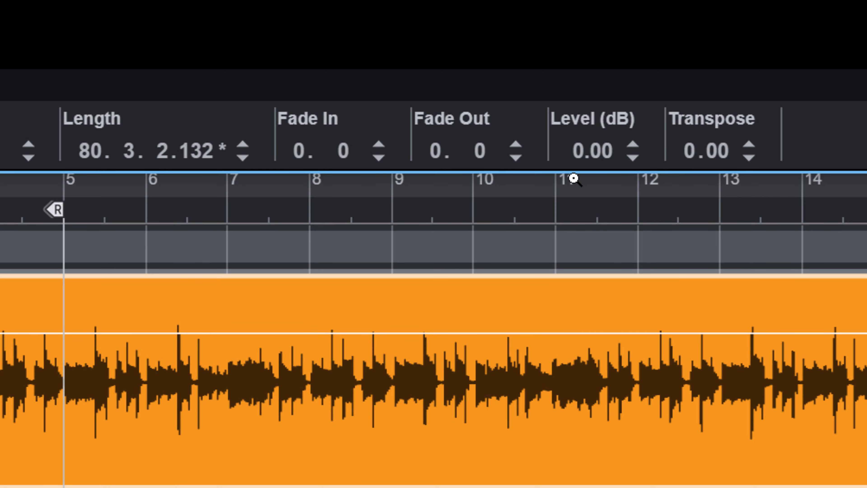
pyautogui.moveTo(574, 178); pyautogui.dragTo(710, 41)
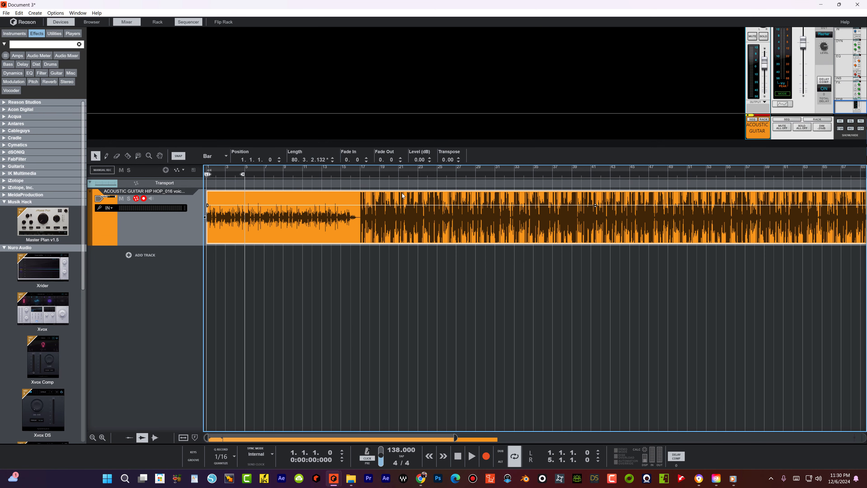
pyautogui.moveTo(399, 167); pyautogui.dragTo(692, 175)
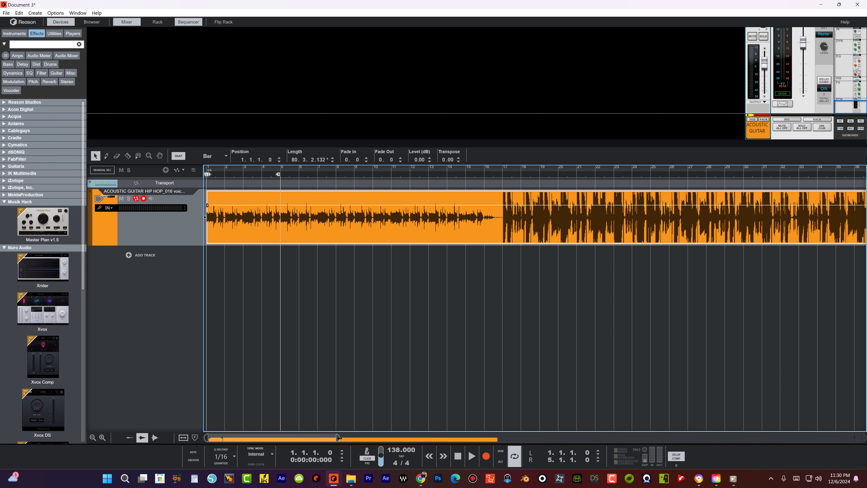
pyautogui.moveTo(338, 437); pyautogui.dragTo(243, 436)
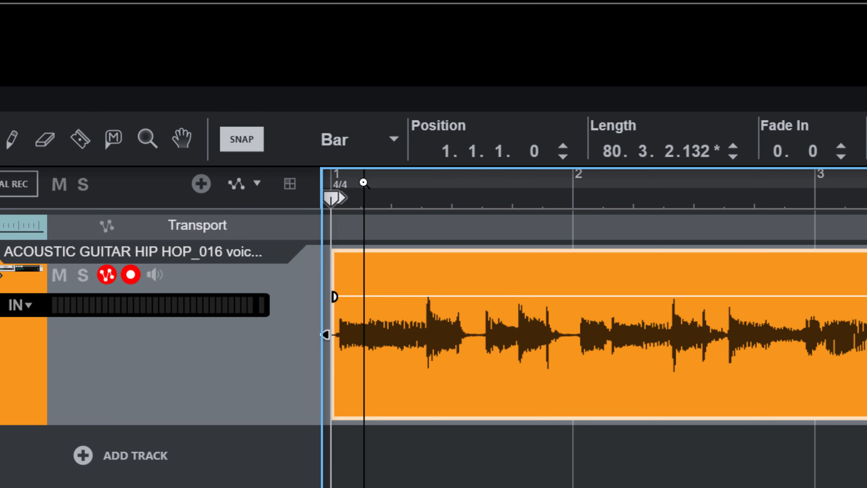
# Step: Zoom in on the clip's first beats and make the track lanes taller
pyautogui.moveTo(364, 182); pyautogui.dragTo(371, 224)
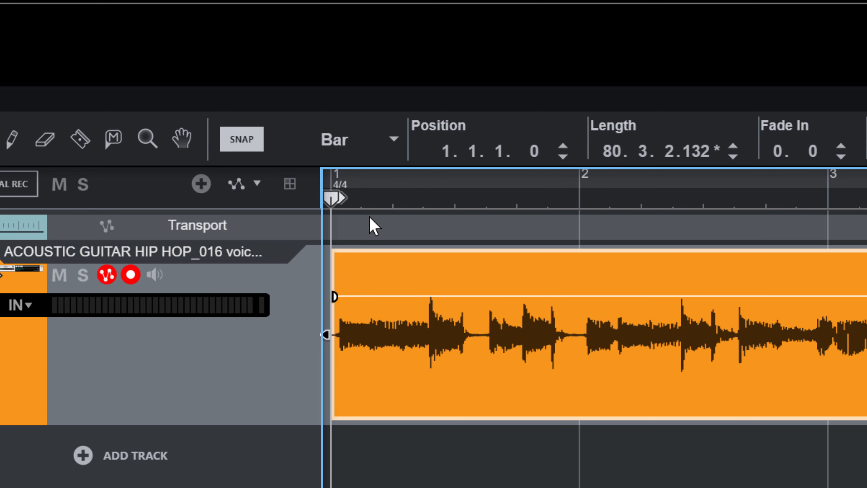
pyautogui.moveTo(386, 179); pyautogui.dragTo(682, 486)
pyautogui.moveTo(629, 487); pyautogui.dragTo(478, 329)
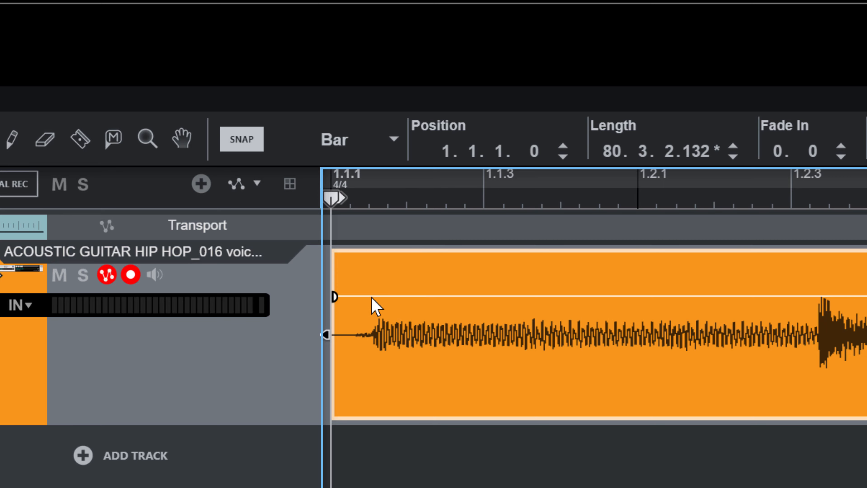
pyautogui.hotkey('shift', 'e')
pyautogui.hotkey('shift', 'e')
pyautogui.hotkey('shift', 'e')
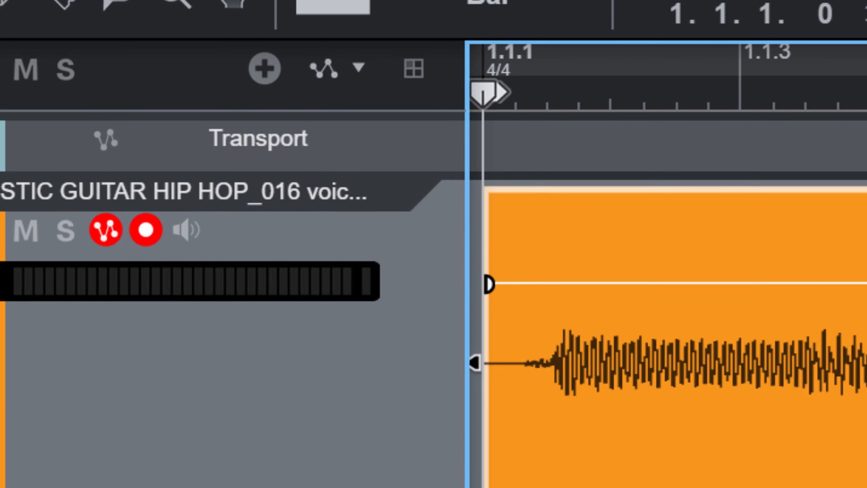
pyautogui.hotkey('shift', 'e')
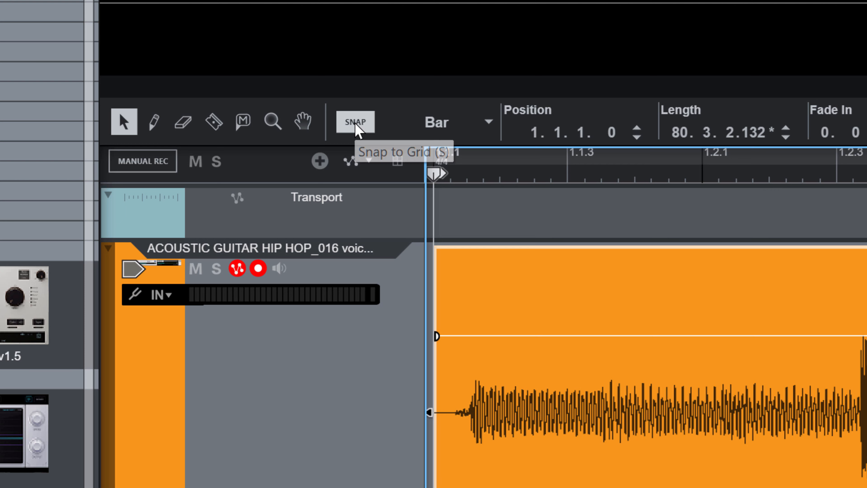
# Step: Toggle SNAP off and on and test dragging the guitar clip toward bar 2
pyautogui.click(179, 156)
pyautogui.click(352, 123)
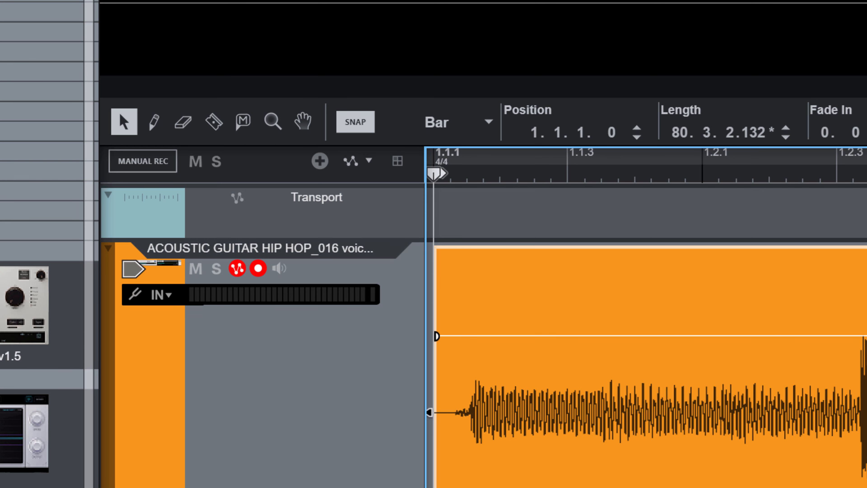
pyautogui.press('g')
pyautogui.press('g')
pyautogui.press('g')
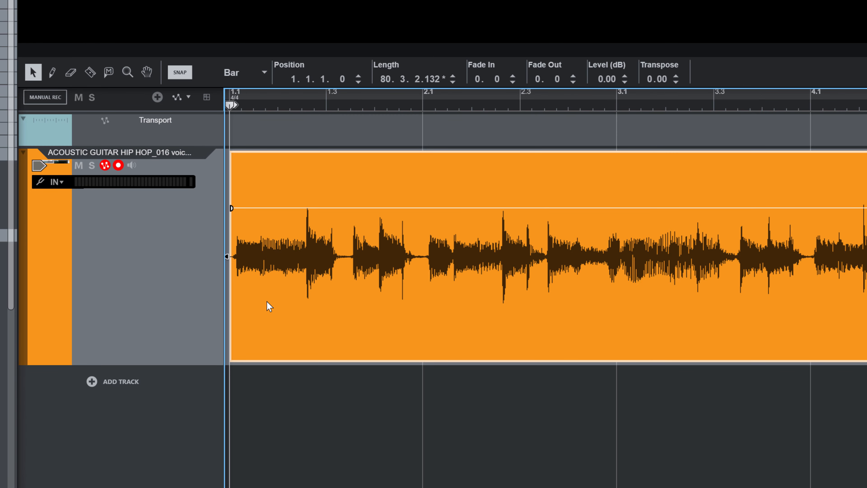
pyautogui.moveTo(268, 305); pyautogui.dragTo(178, 273)
pyautogui.moveTo(346, 250); pyautogui.dragTo(280, 260)
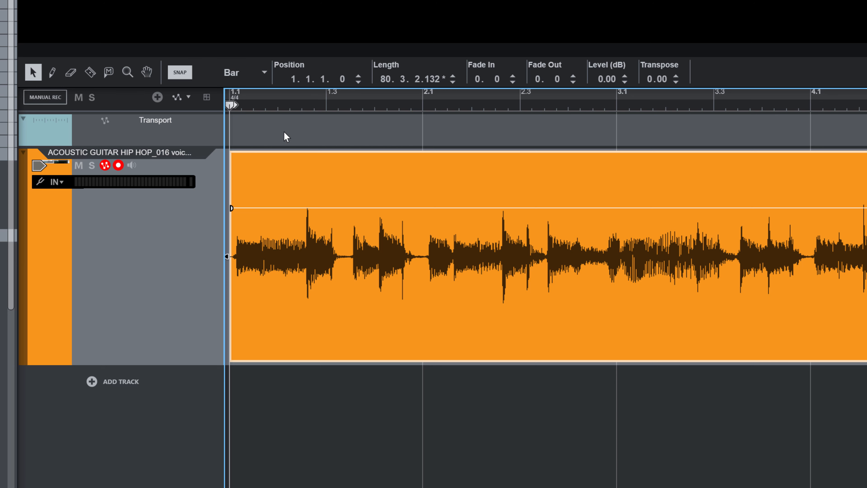
pyautogui.moveTo(283, 285); pyautogui.dragTo(343, 274)
# Step: Set snap to 1/16, nudge the clip start toward beat 1.3, then disable snapping
pyautogui.click(255, 72)
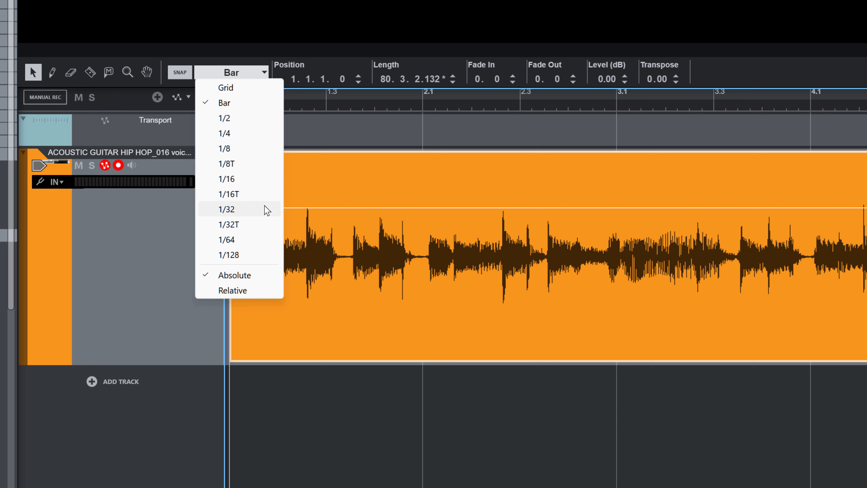
pyautogui.click(235, 179)
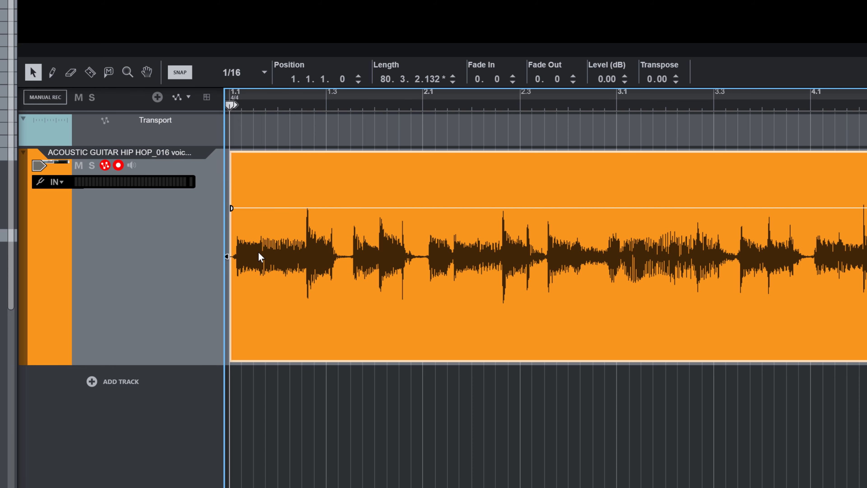
pyautogui.moveTo(259, 253)
pyautogui.mouseDown()
pyautogui.moveTo(360, 246)
pyautogui.moveTo(245, 256)
pyautogui.mouseUp()
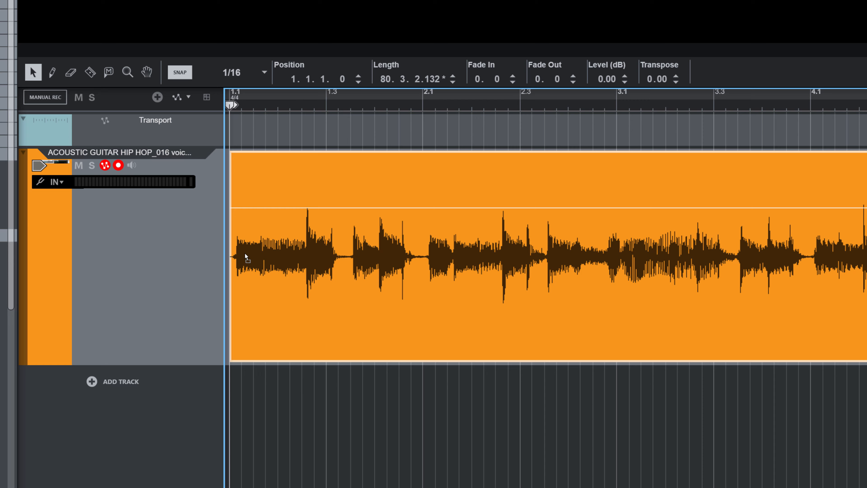
pyautogui.click(182, 77)
# Step: Trim the clip's quiet lead-in and align its start with bar 1 (1.1.1.0)
pyautogui.moveTo(253, 92); pyautogui.dragTo(452, 382)
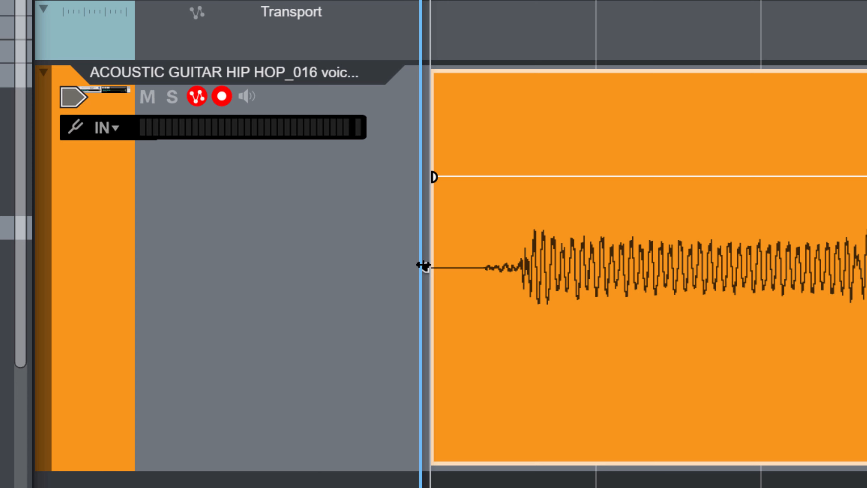
pyautogui.moveTo(388, 270); pyautogui.dragTo(460, 296)
pyautogui.moveTo(513, 303); pyautogui.dragTo(522, 303)
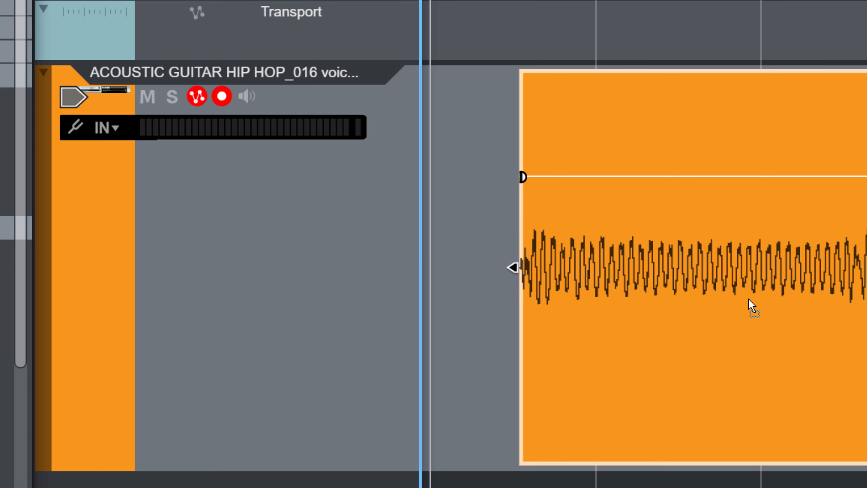
pyautogui.moveTo(749, 300); pyautogui.dragTo(548, 300)
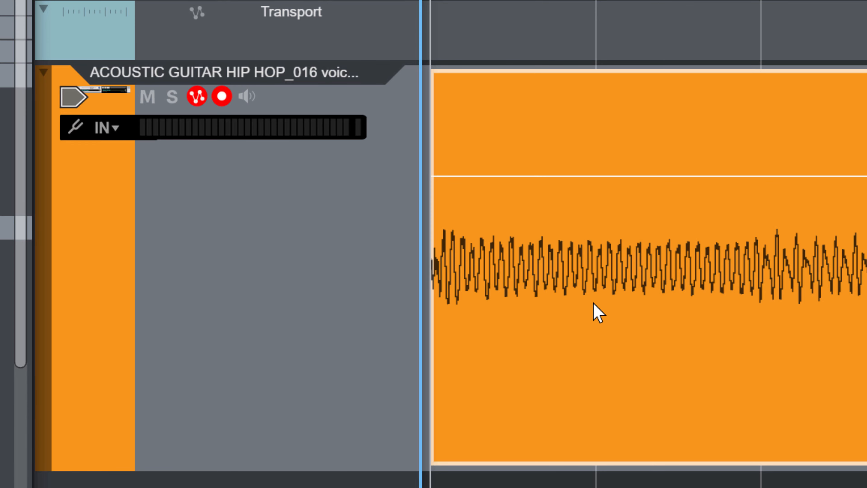
pyautogui.click(300, 173)
pyautogui.moveTo(306, 170); pyautogui.dragTo(277, 117)
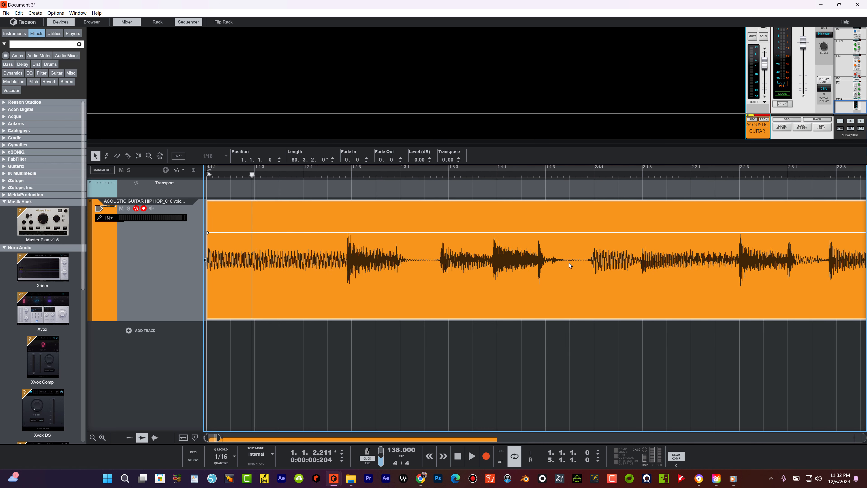
# Step: Place the song position just before 2.2.3 and zoom out to about twelve bars
pyautogui.click(742, 172)
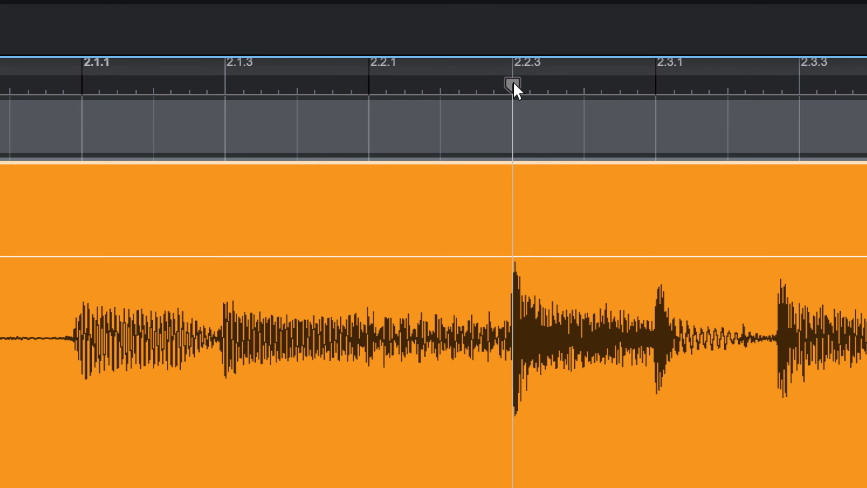
pyautogui.moveTo(513, 86); pyautogui.dragTo(499, 70)
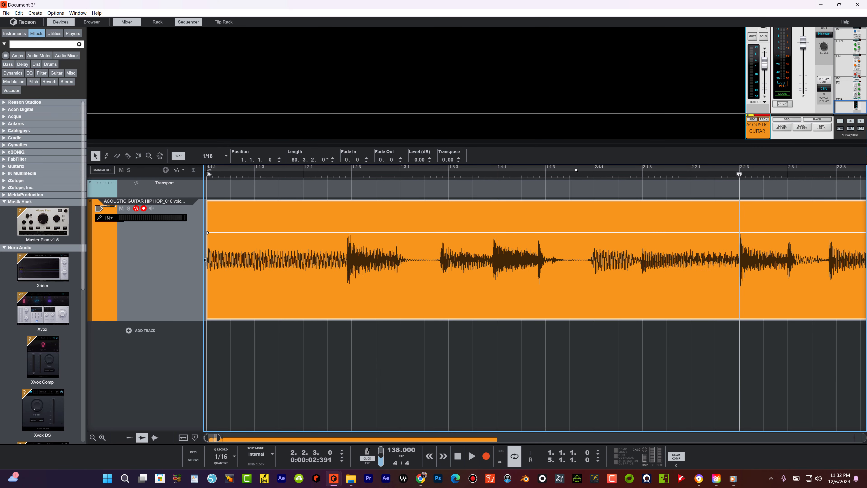
pyautogui.moveTo(575, 170); pyautogui.dragTo(528, 81)
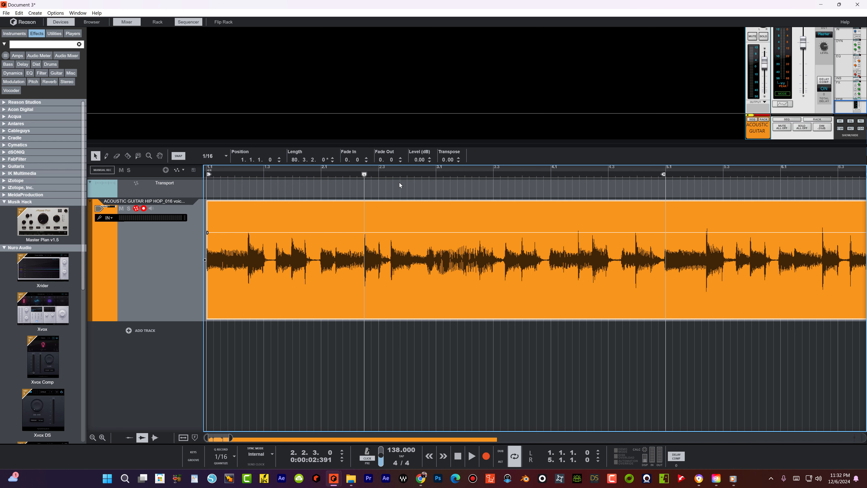
pyautogui.moveTo(467, 174); pyautogui.dragTo(461, 112)
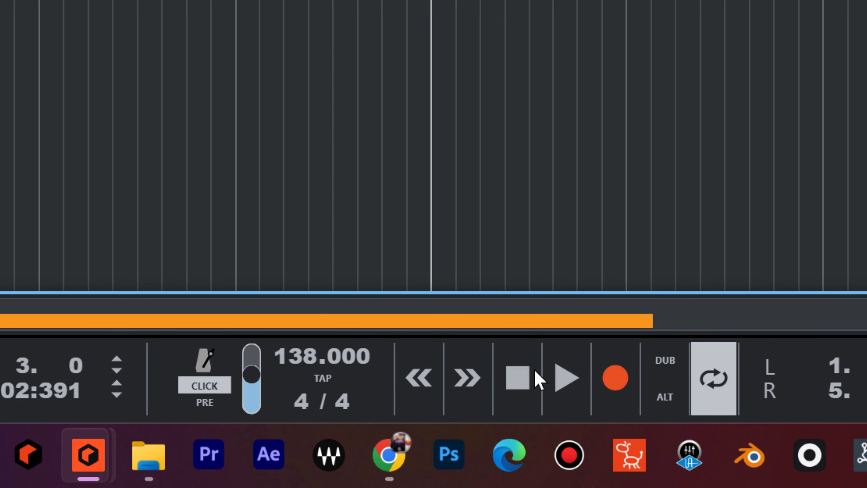
# Step: Play the guitar loop from the start, raise the metronome Click level to 98, then stop
pyautogui.click(520, 377)
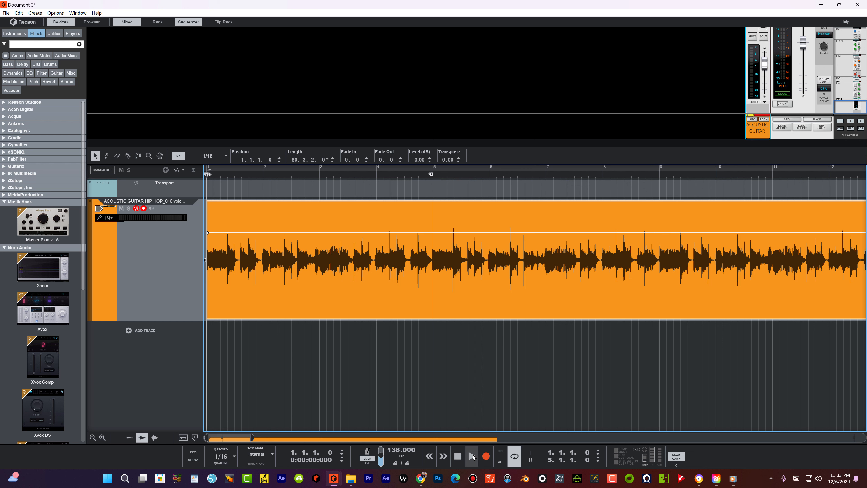
pyautogui.click(472, 455)
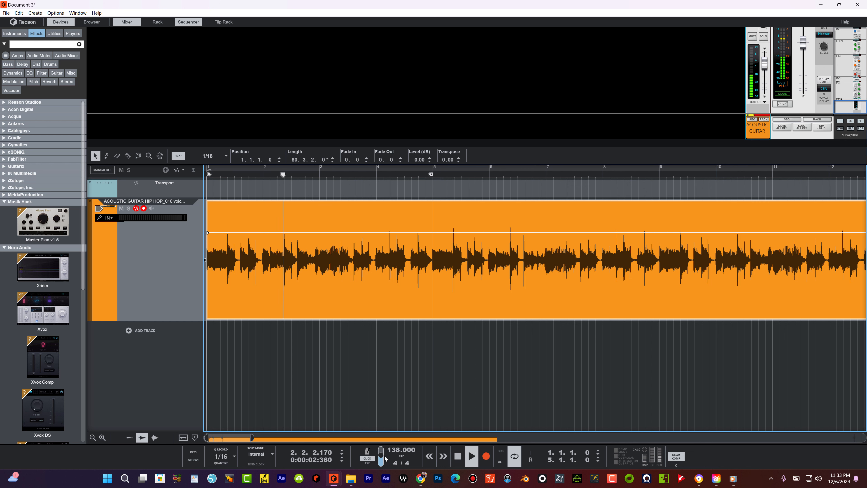
pyautogui.moveTo(382, 454); pyautogui.dragTo(383, 451)
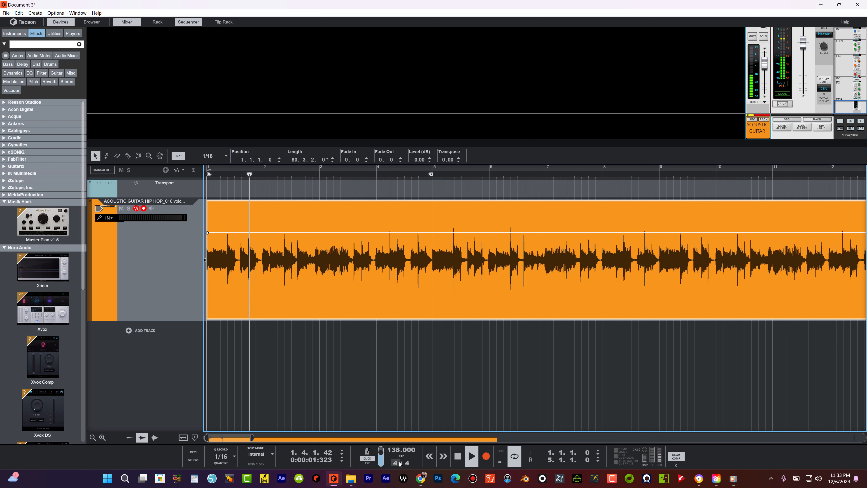
pyautogui.click(455, 461)
pyautogui.moveTo(253, 439); pyautogui.dragTo(325, 433)
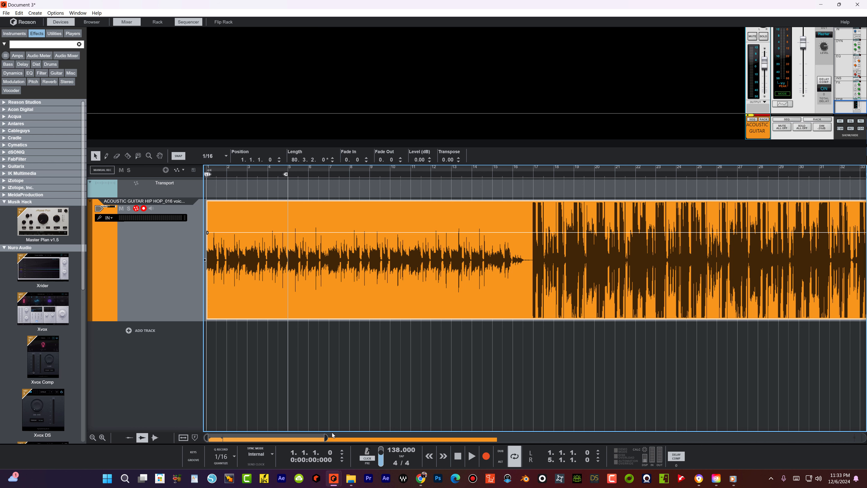
# Step: Set Snap to Bar and extend the right loop locator to bar 17
pyautogui.moveTo(325, 437); pyautogui.dragTo(602, 422)
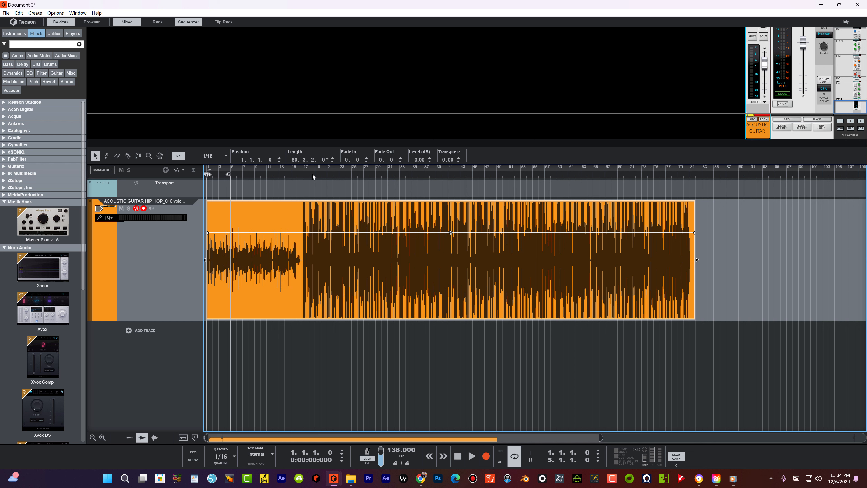
pyautogui.click(302, 176)
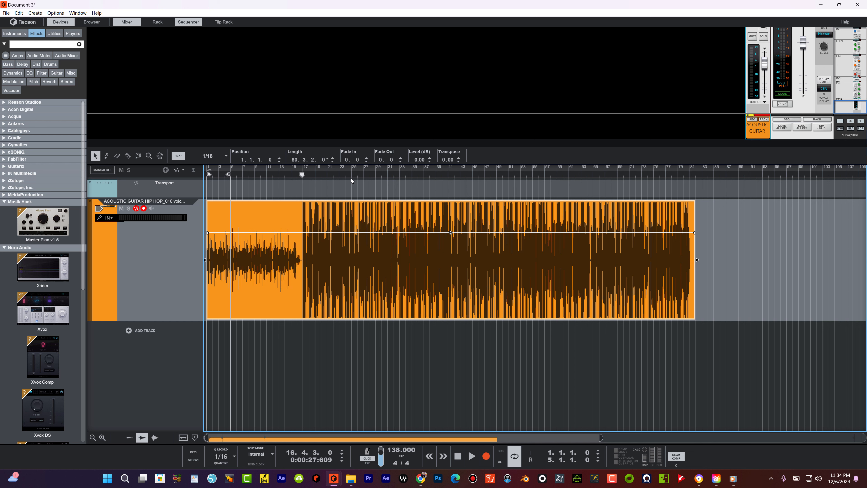
pyautogui.moveTo(354, 168); pyautogui.dragTo(599, 238)
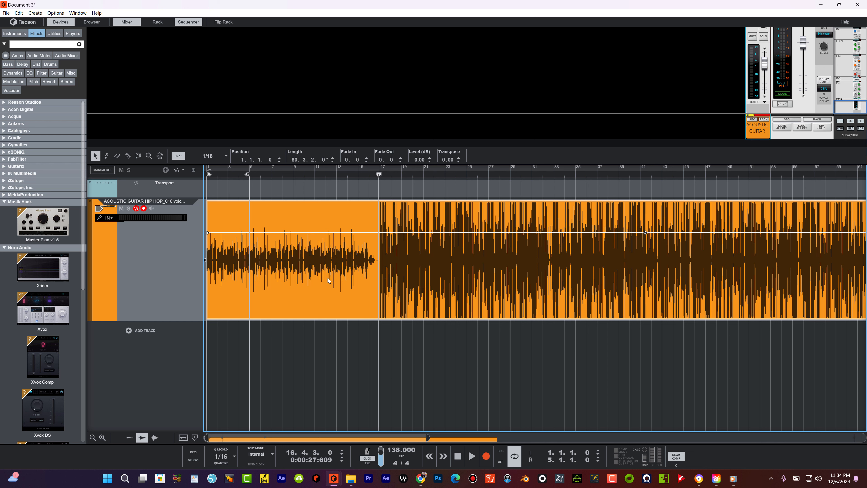
pyautogui.moveTo(248, 175); pyautogui.dragTo(299, 175)
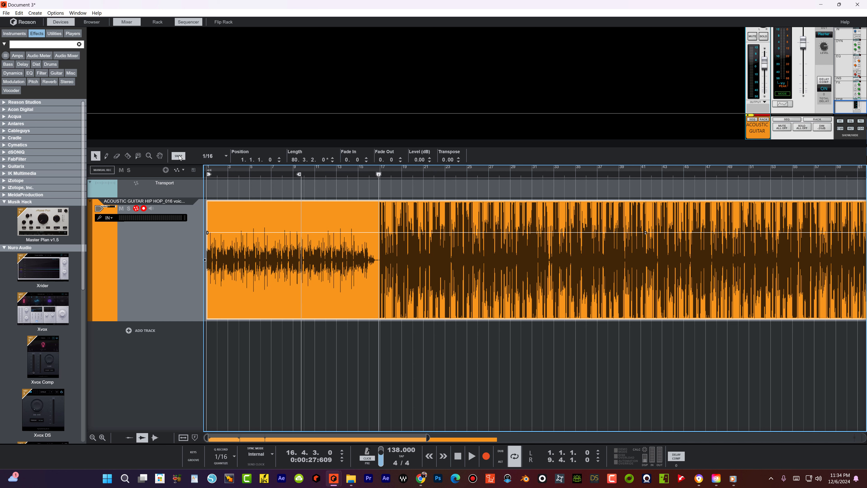
pyautogui.click(209, 155)
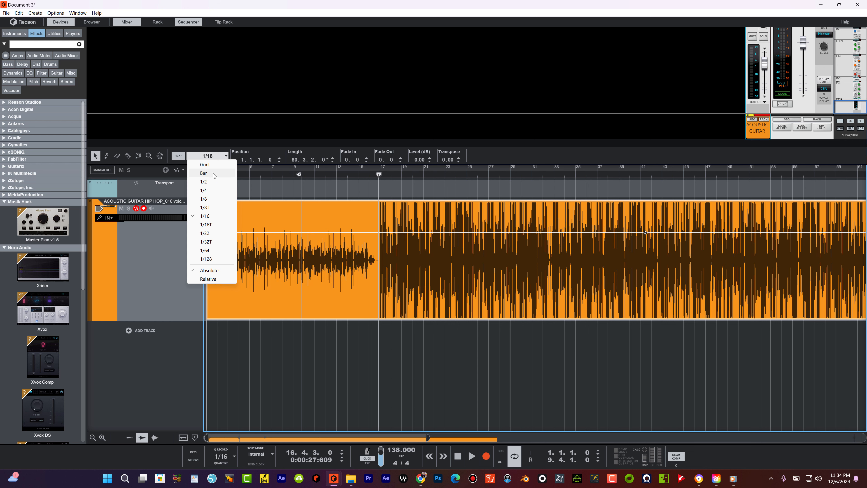
pyautogui.click(204, 172)
pyautogui.moveTo(299, 175); pyautogui.dragTo(379, 175)
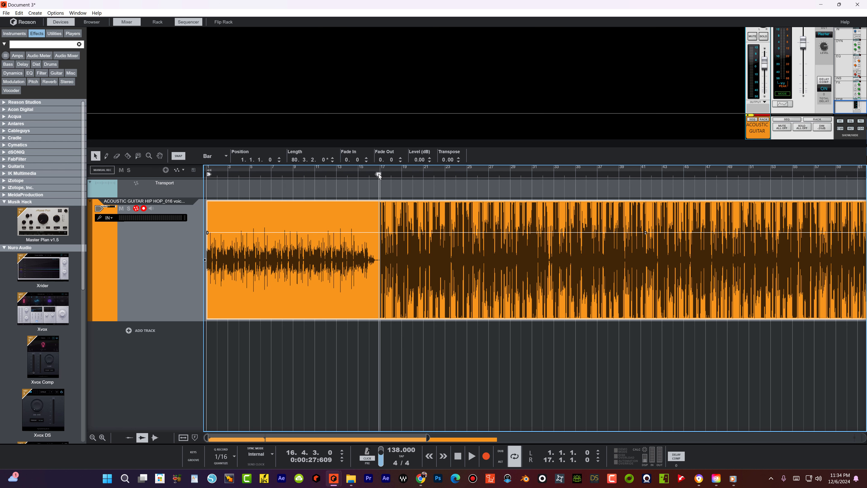
# Step: Enlarge the sequencer area by shrinking the rack
pyautogui.moveTo(394, 143); pyautogui.dragTo(398, 70)
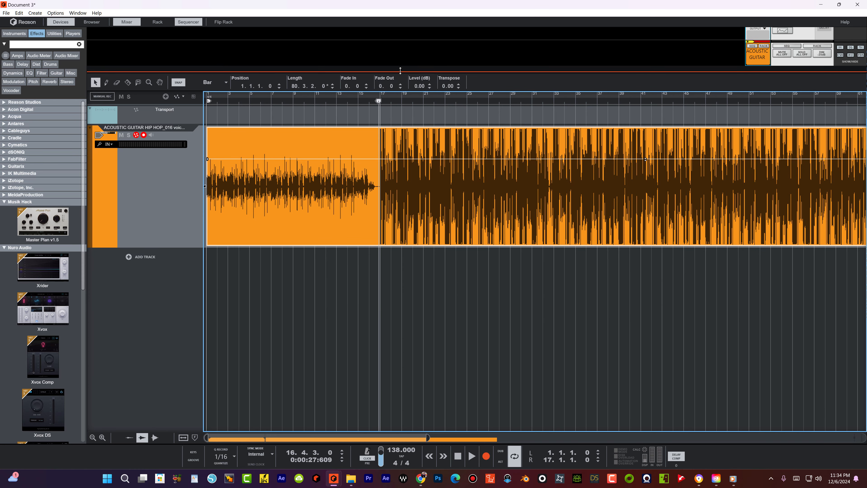
pyautogui.moveTo(428, 437); pyautogui.dragTo(562, 437)
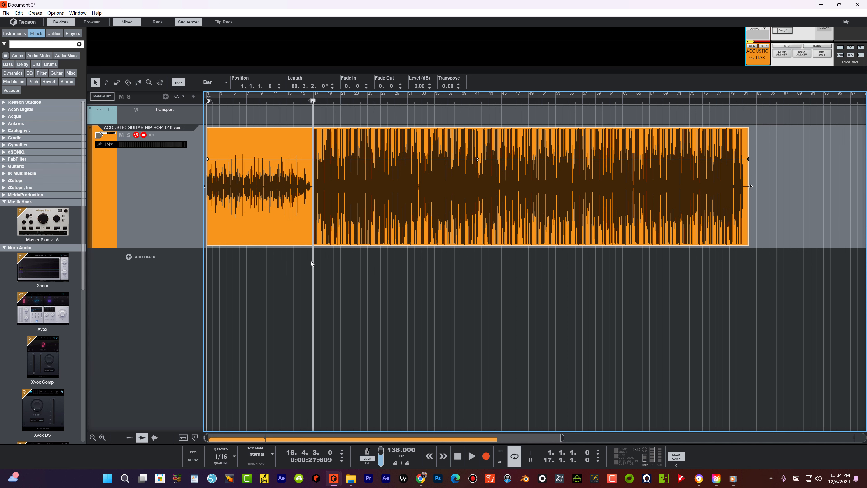
pyautogui.hotkey('ctrl', 'Return')
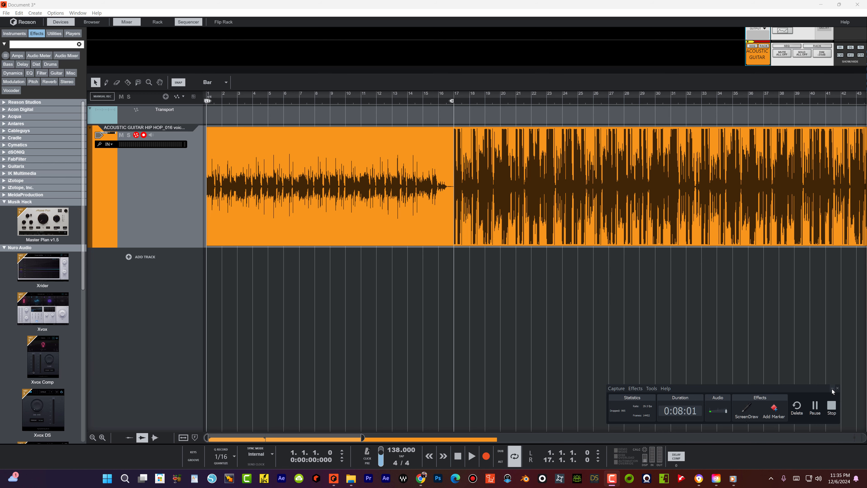
# Step: In Edit > Preferences > Audio, choose ASIO Universal Audio USB as the audio card driver and close
pyautogui.click(832, 388)
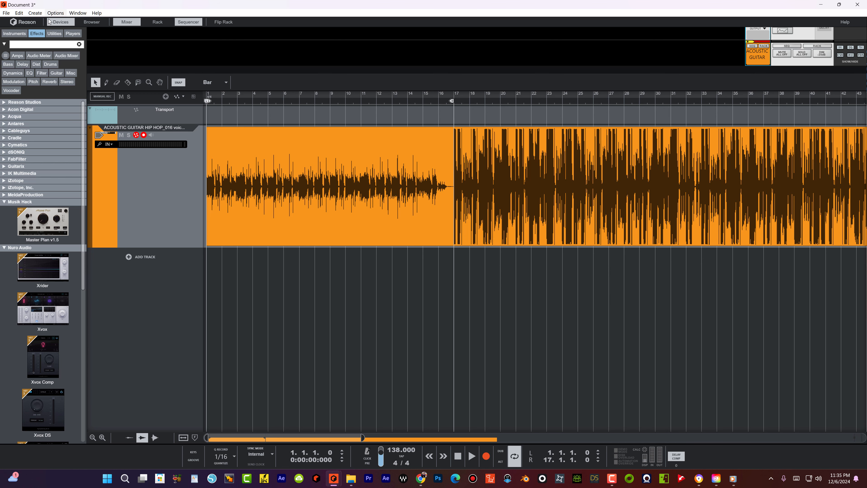
pyautogui.click(20, 14)
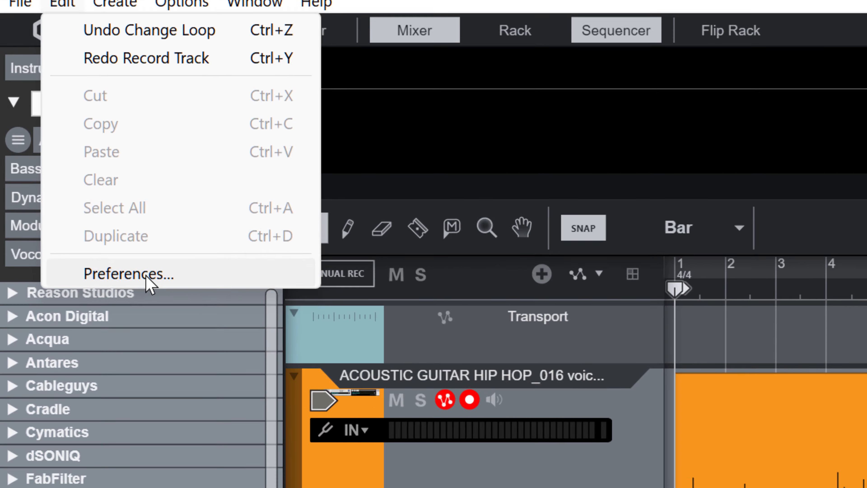
pyautogui.click(126, 270)
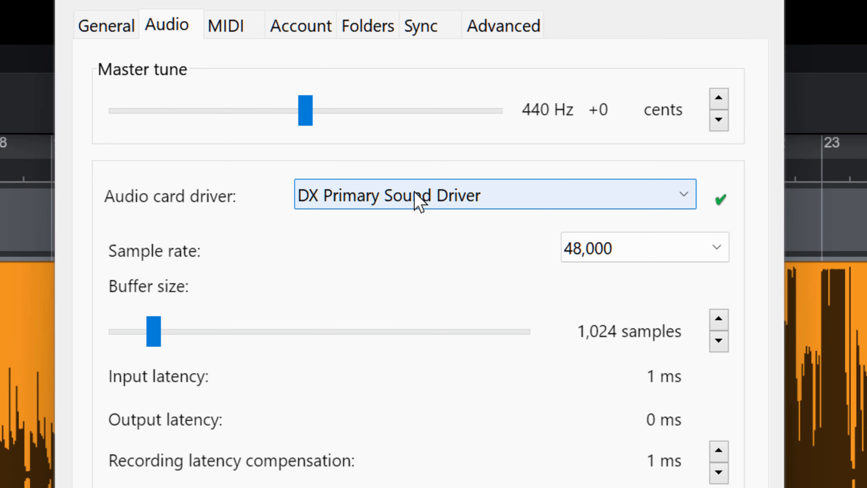
pyautogui.click(419, 201)
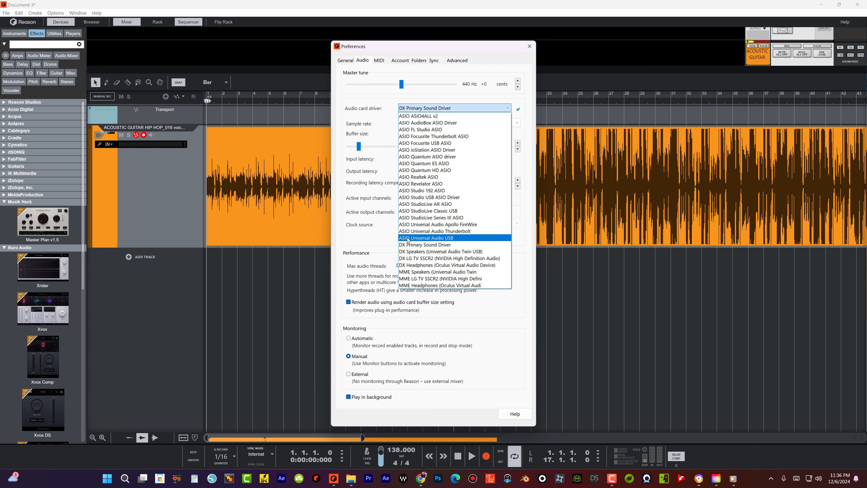
pyautogui.click(440, 239)
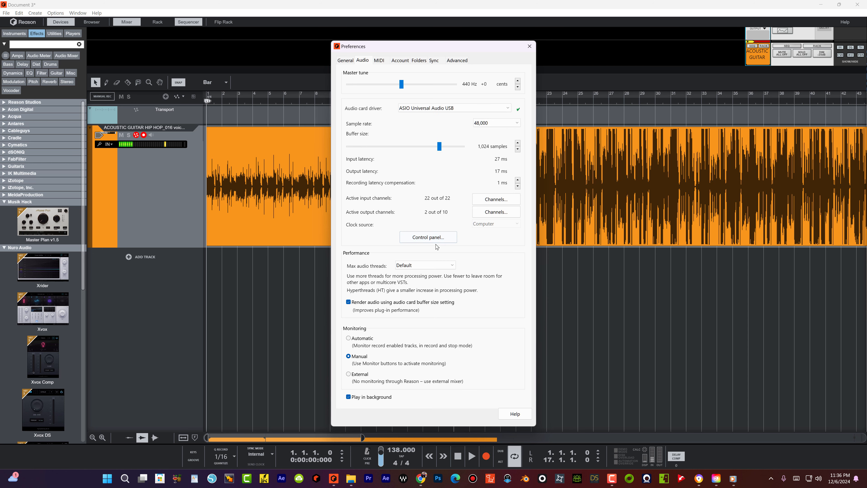
pyautogui.click(529, 46)
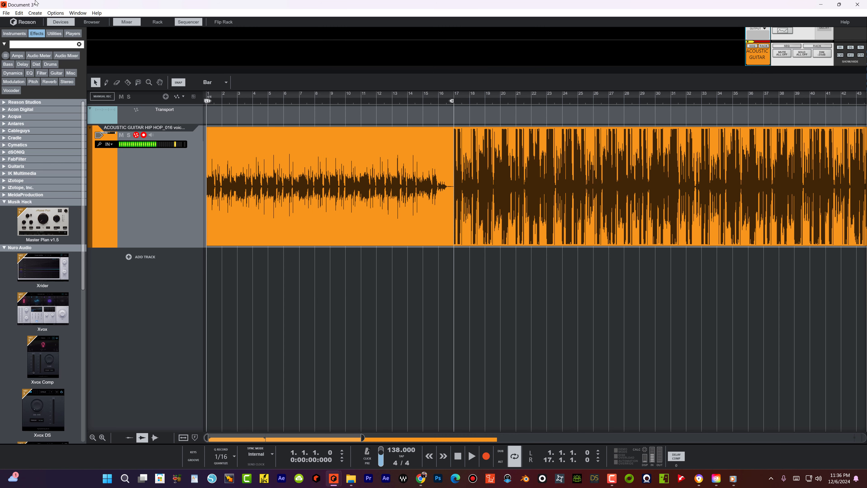
# Step: Switch the audio card driver to DX Primary Sound Driver in Preferences
pyautogui.click(19, 13)
pyautogui.click(39, 97)
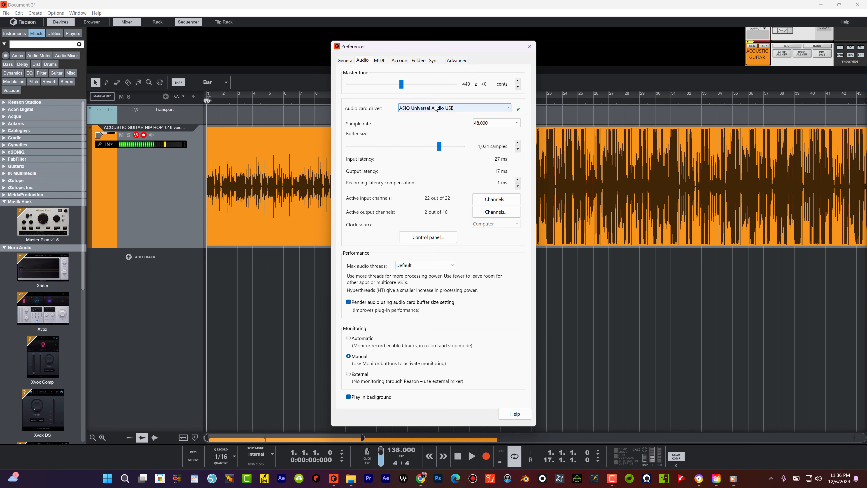
pyautogui.click(436, 108)
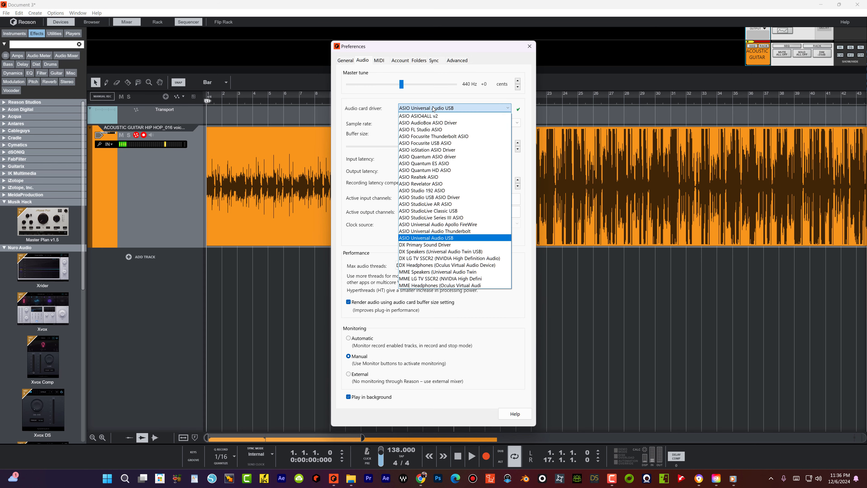
pyautogui.click(425, 244)
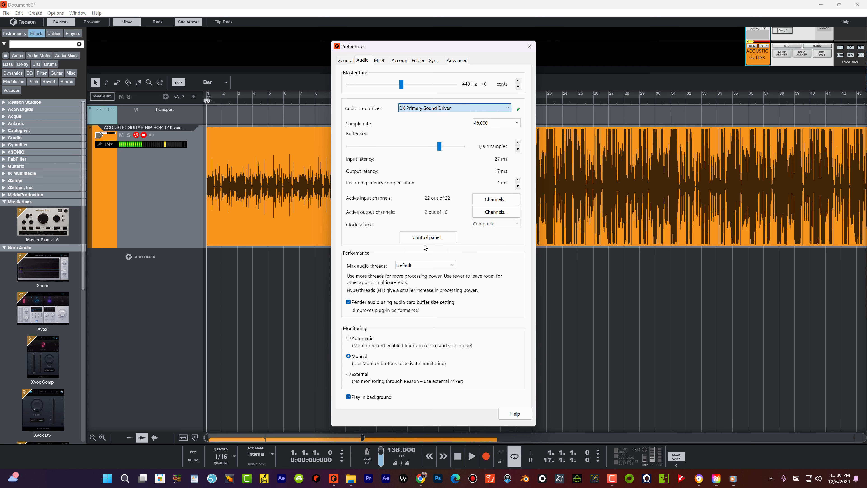
pyautogui.click(529, 46)
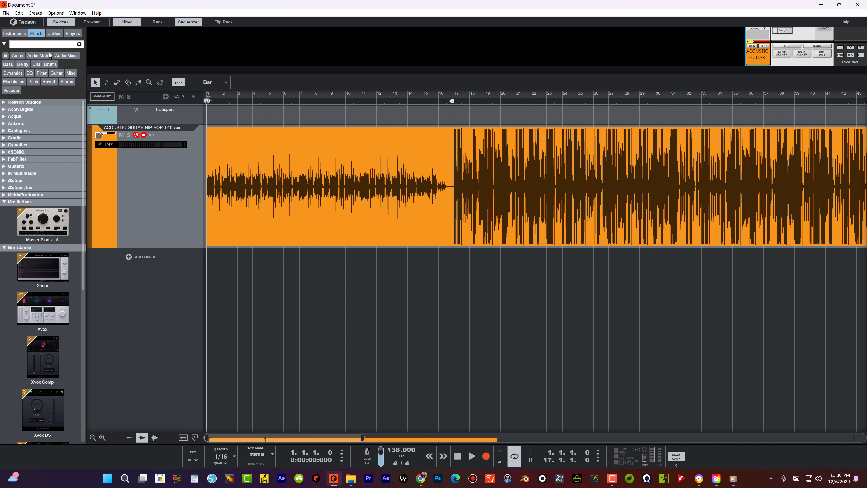
# Step: Switch the audio card driver back to ASIO Universal Audio USB and close Preferences
pyautogui.click(19, 12)
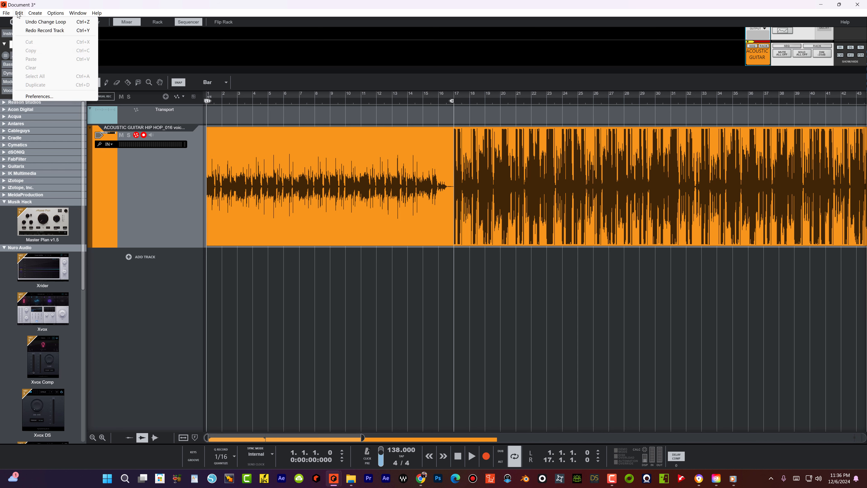
pyautogui.click(37, 97)
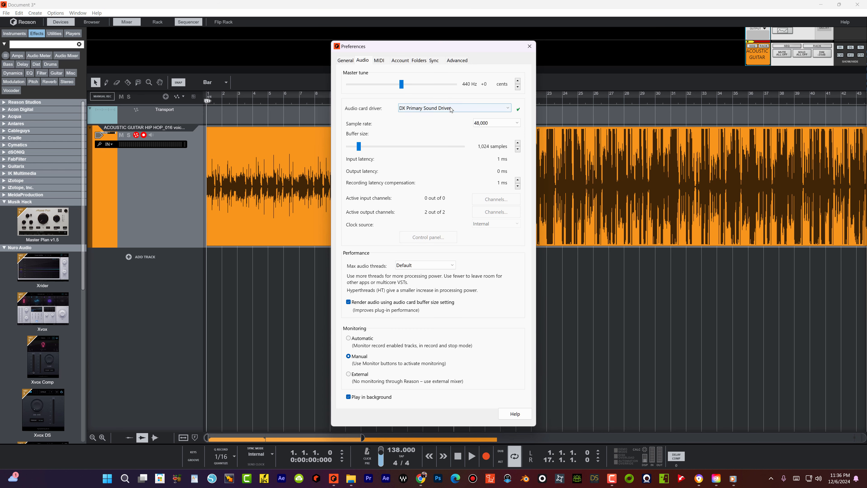
pyautogui.click(451, 108)
pyautogui.click(453, 238)
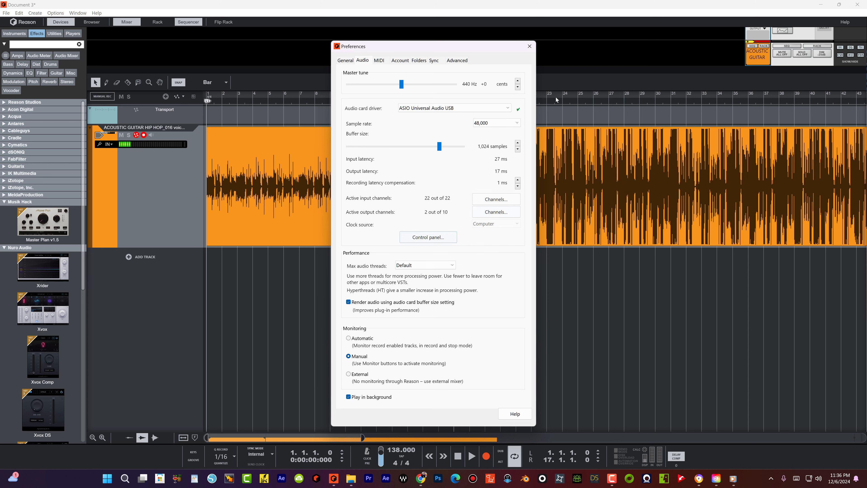
pyautogui.click(529, 46)
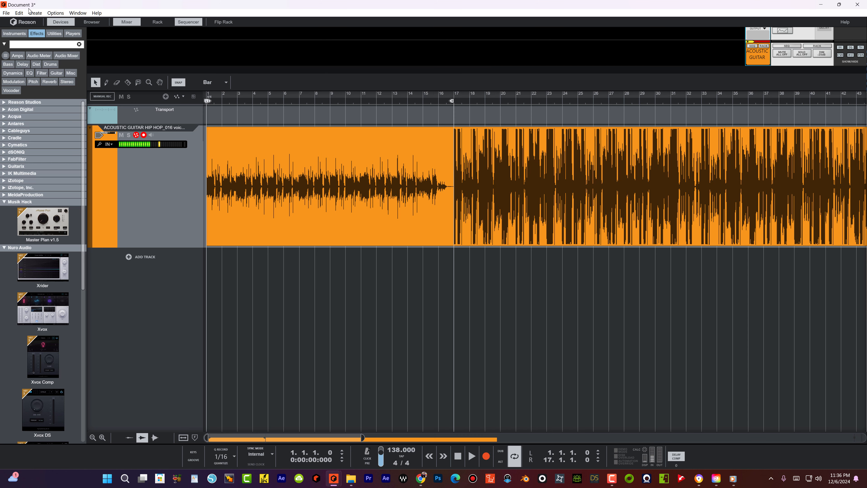
# Step: Add Audio Track 1 and Audio Track 2 using ADD TRACK > Create Audio Track
pyautogui.click(137, 259)
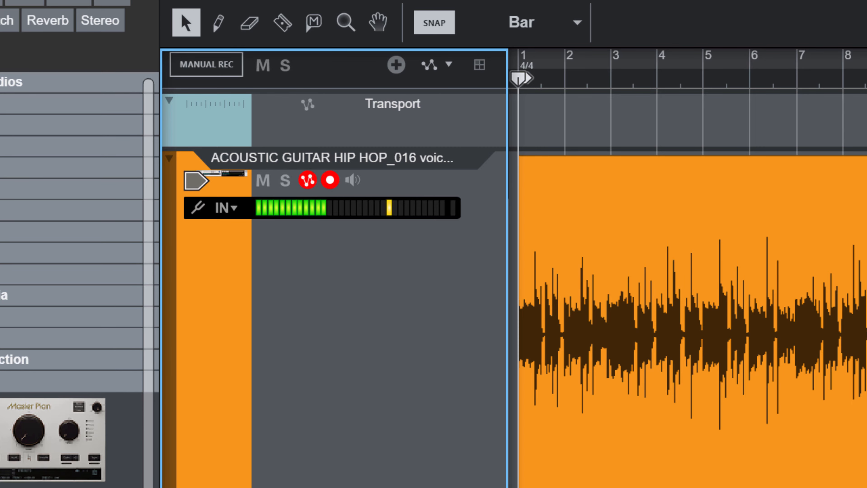
pyautogui.click(162, 267)
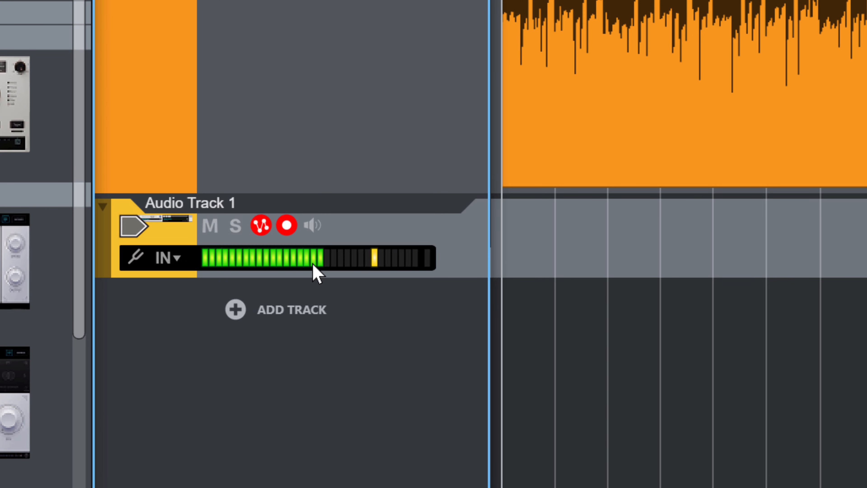
pyautogui.click(236, 309)
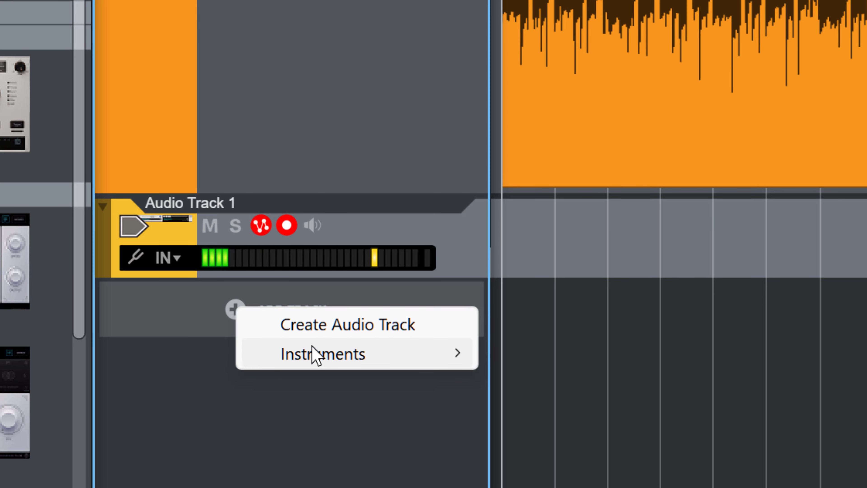
pyautogui.click(377, 326)
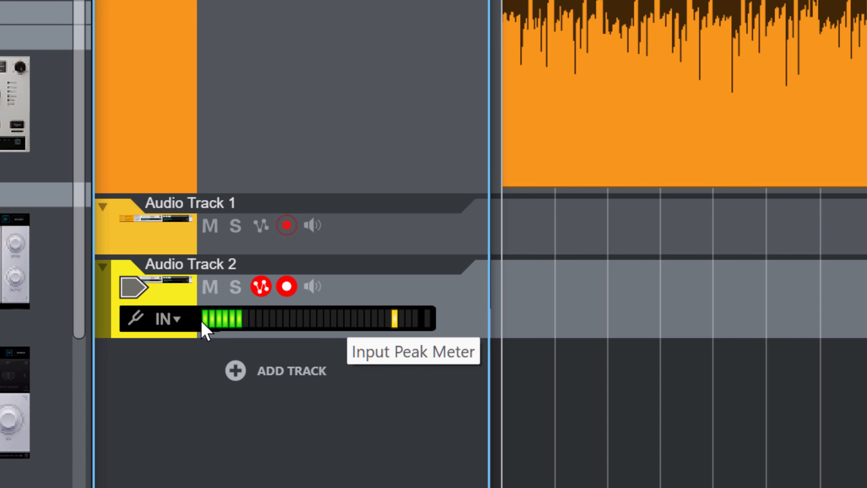
pyautogui.click(176, 324)
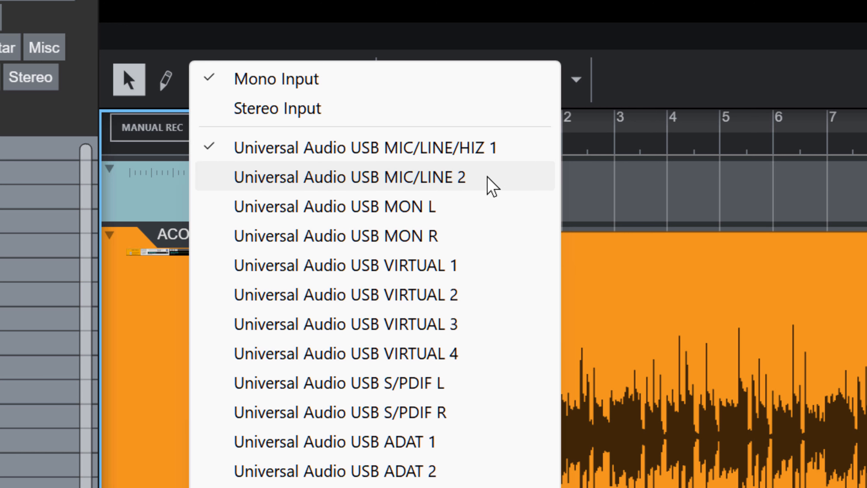
pyautogui.click(455, 176)
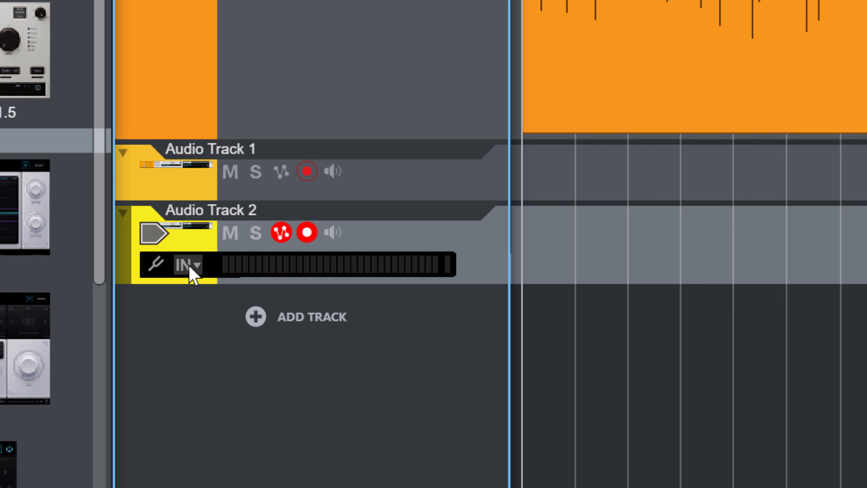
pyautogui.click(191, 270)
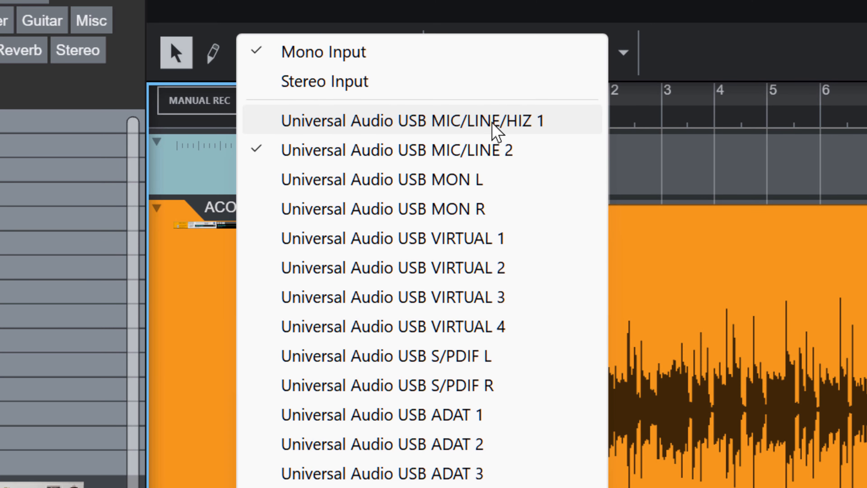
pyautogui.click(467, 123)
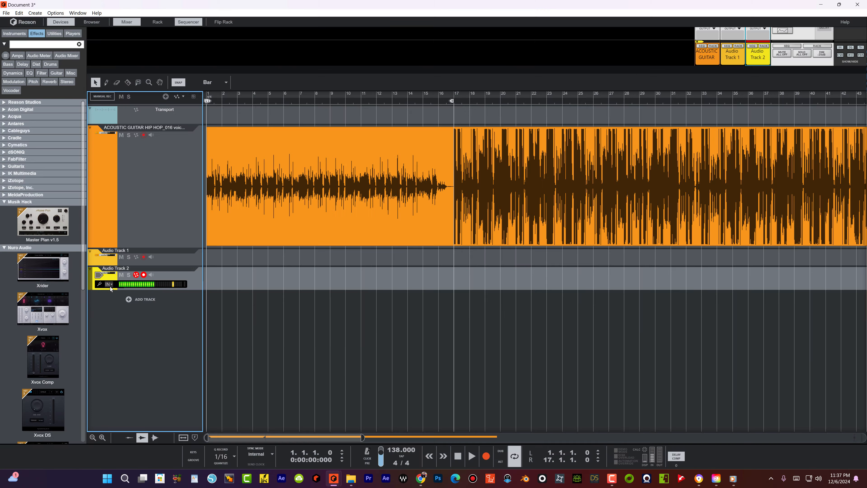
# Step: Make Audio Track 2's lane taller and clear its input meter's red clip indicator
pyautogui.moveTo(110, 290); pyautogui.dragTo(116, 317)
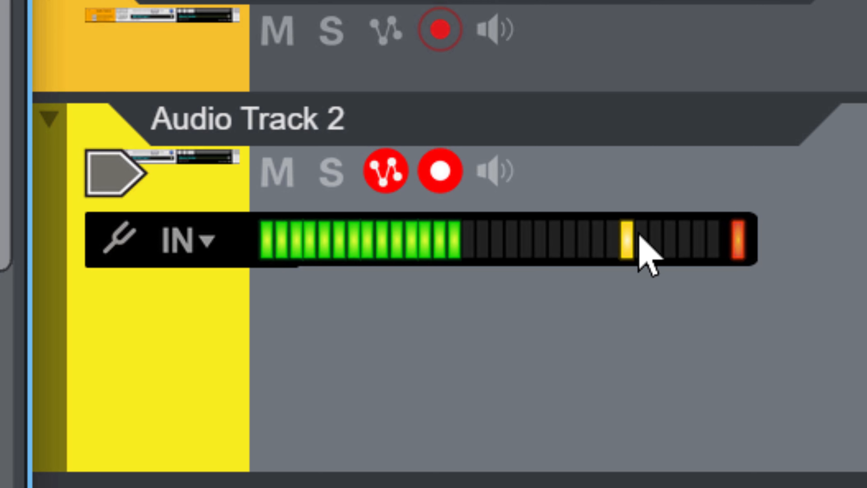
pyautogui.click(736, 247)
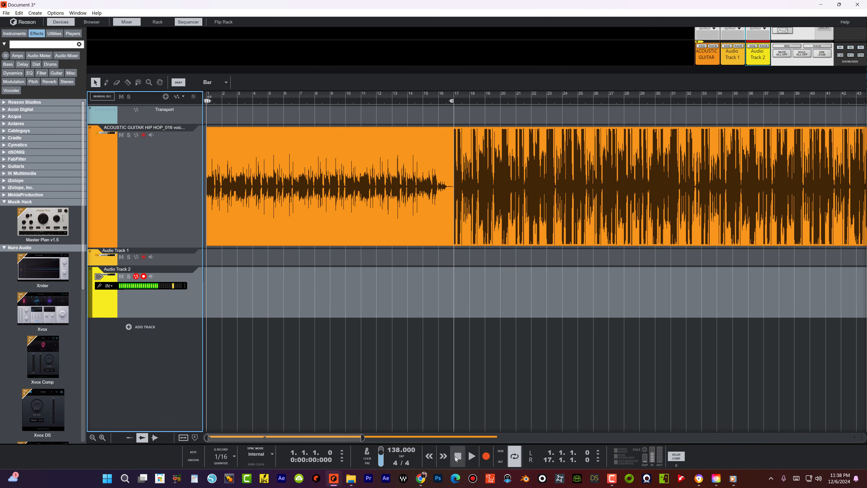
# Step: Record a vocal take of roughly eight bars onto Audio Track 2, starting at bar 1
pyautogui.click(484, 457)
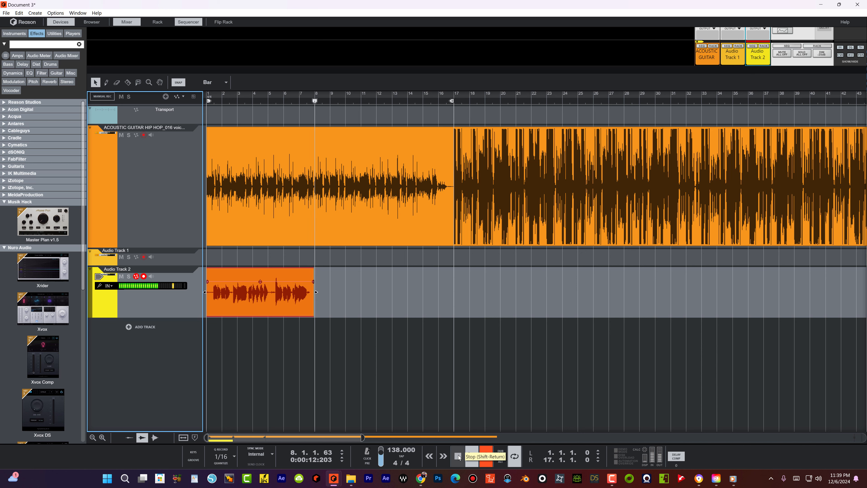
pyautogui.click(457, 456)
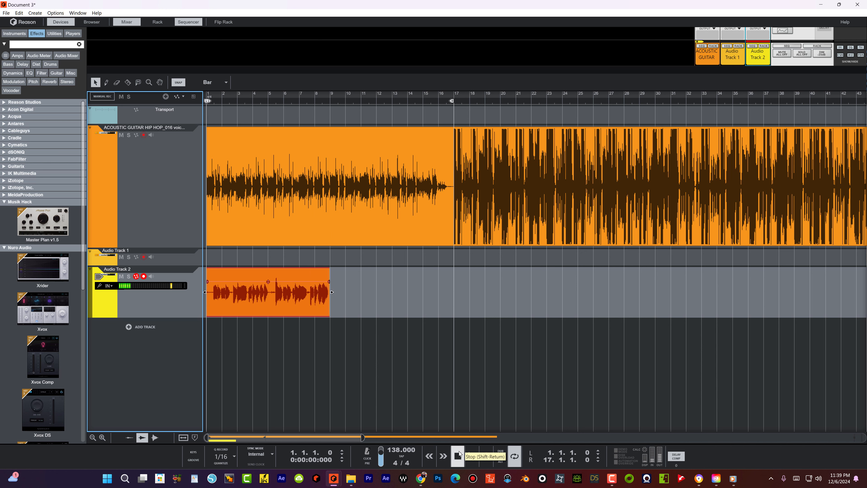
pyautogui.click(457, 456)
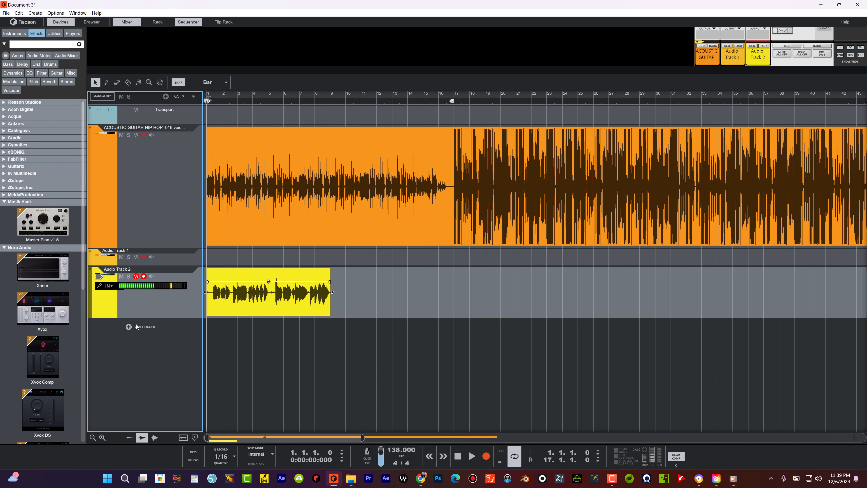
pyautogui.click(128, 327)
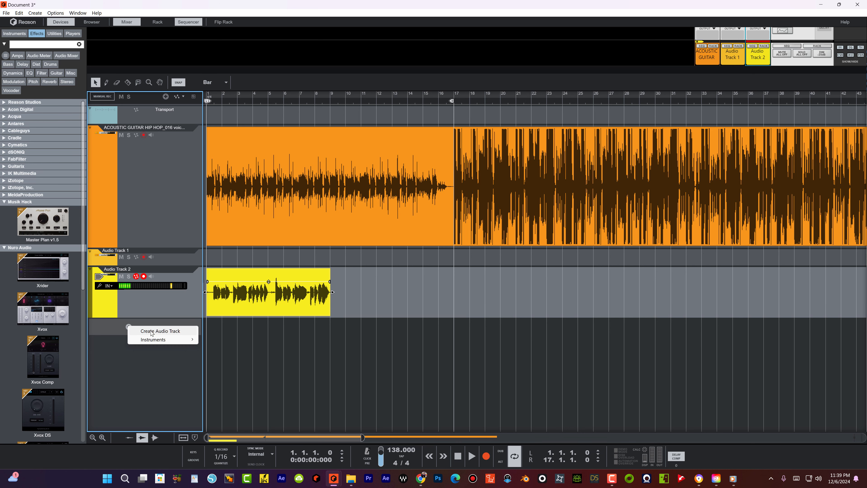
# Step: Create Audio Track 3, record a vocal take over bars 1–8, then add Audio Track 4
pyautogui.click(152, 332)
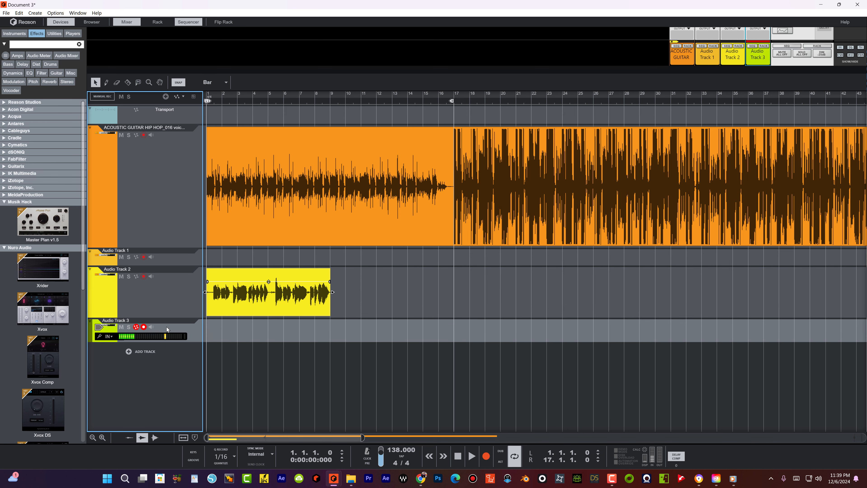
pyautogui.click(486, 456)
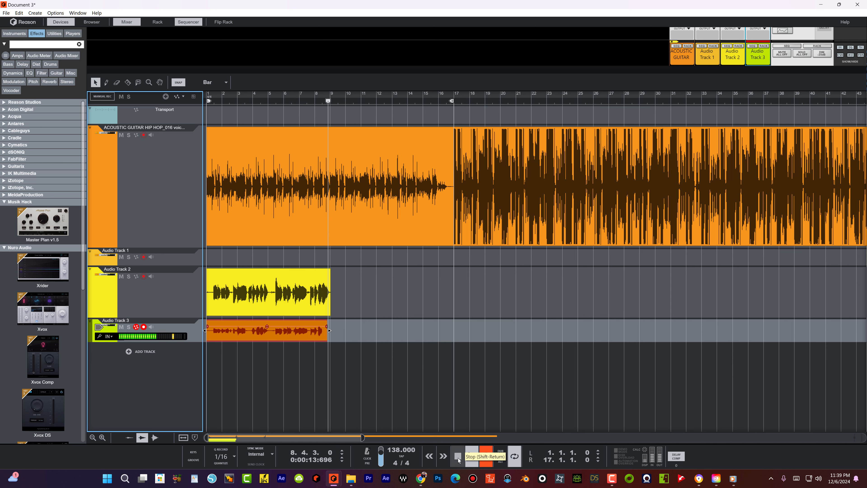
pyautogui.doubleClick(458, 457)
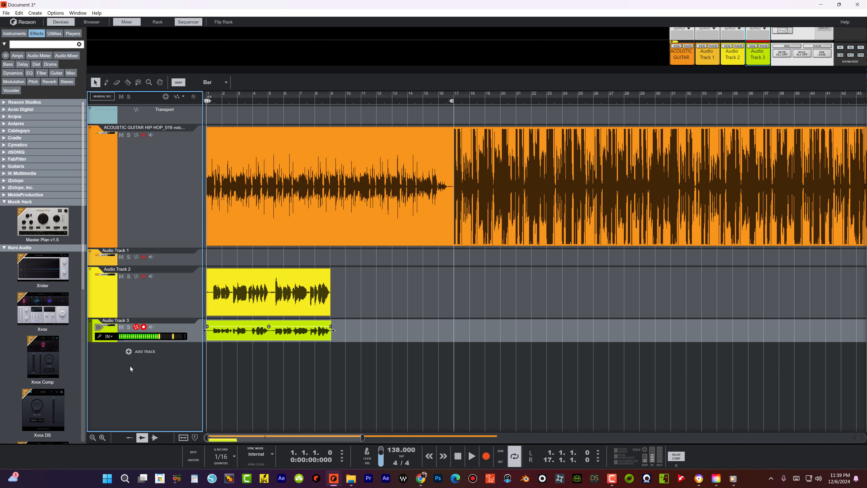
pyautogui.click(129, 350)
pyautogui.click(152, 356)
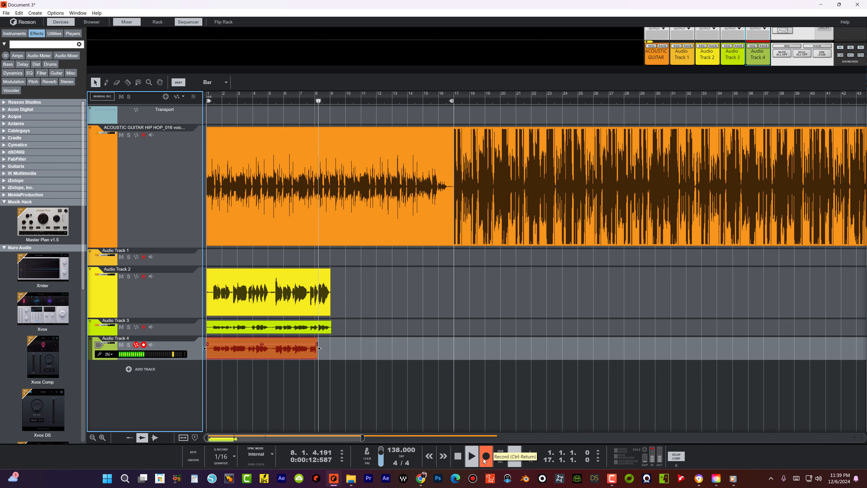
# Step: Stop recording so Audio Track 4 holds a take spanning bars 1–8
pyautogui.click(457, 456)
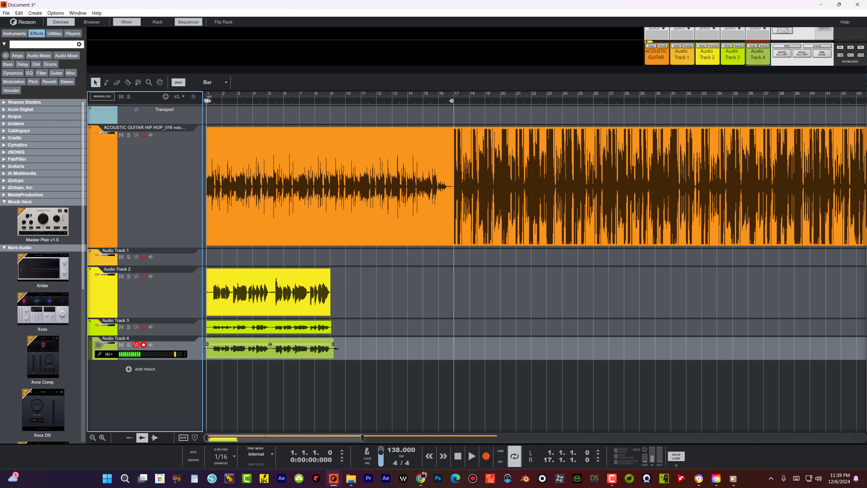
# Step: Trim Audio Track 4's clip to end at bar 9 and resize the Track 3 clip
pyautogui.moveTo(336, 347); pyautogui.dragTo(332, 351)
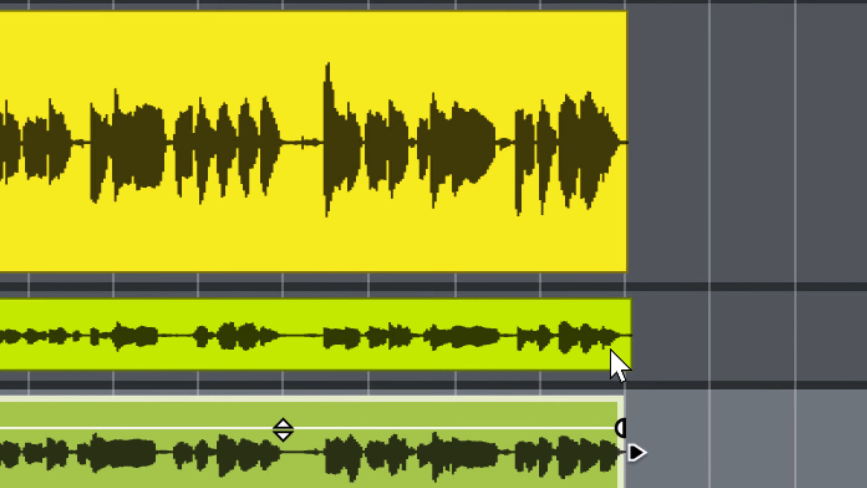
pyautogui.click(611, 350)
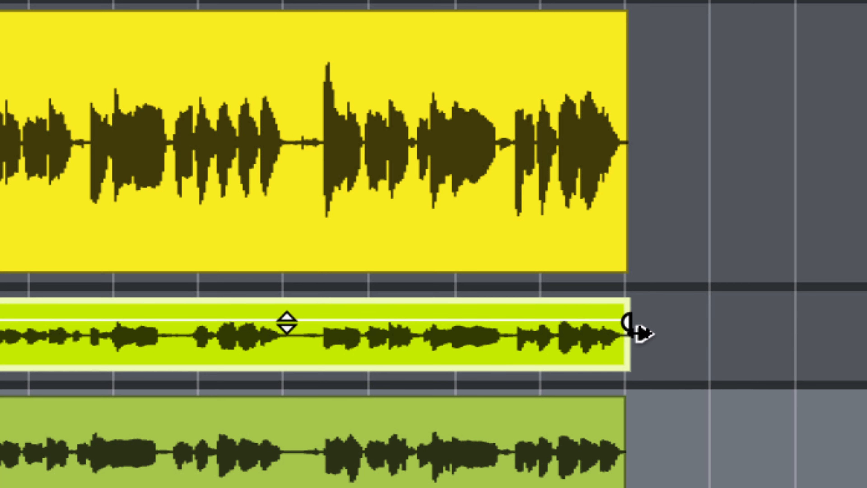
pyautogui.moveTo(642, 334); pyautogui.dragTo(716, 342)
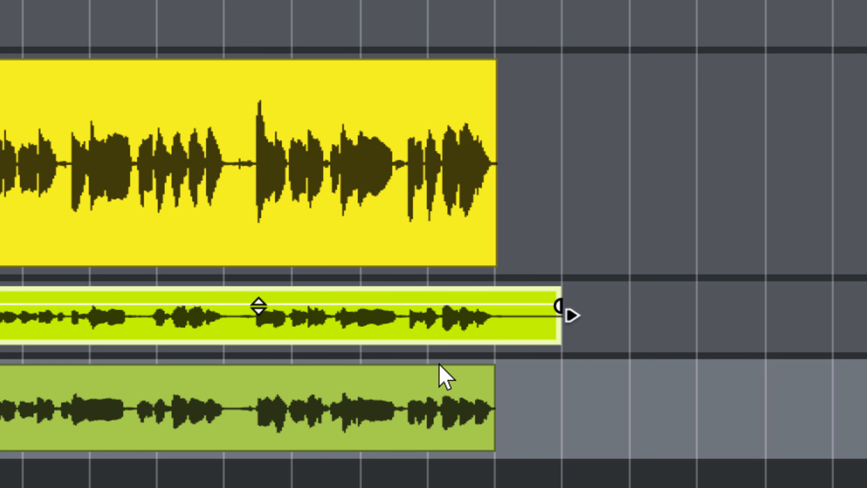
pyautogui.moveTo(565, 312); pyautogui.dragTo(480, 322)
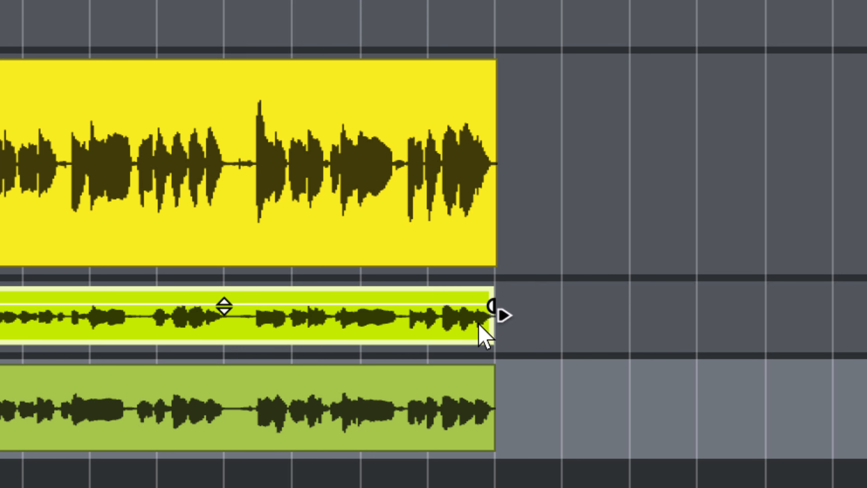
# Step: Adjust the end points of the Track 2, 3 and 4 clips, then enable bar SNAP
pyautogui.click(423, 178)
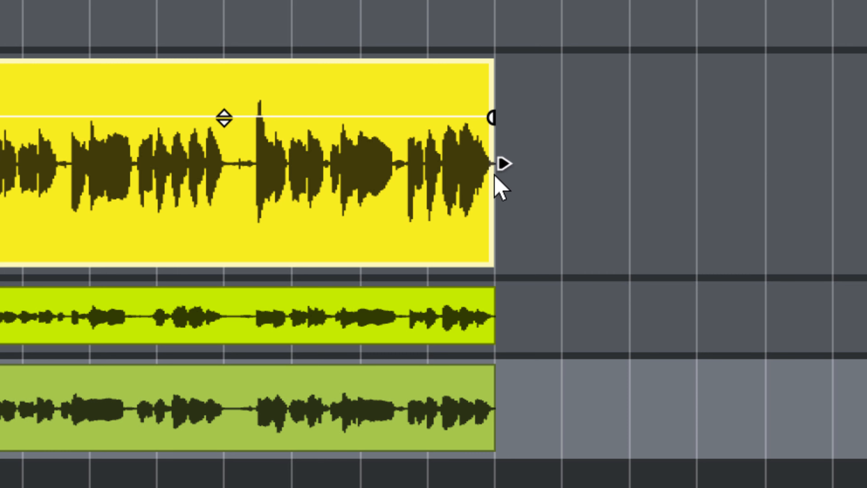
pyautogui.moveTo(508, 163); pyautogui.dragTo(560, 164)
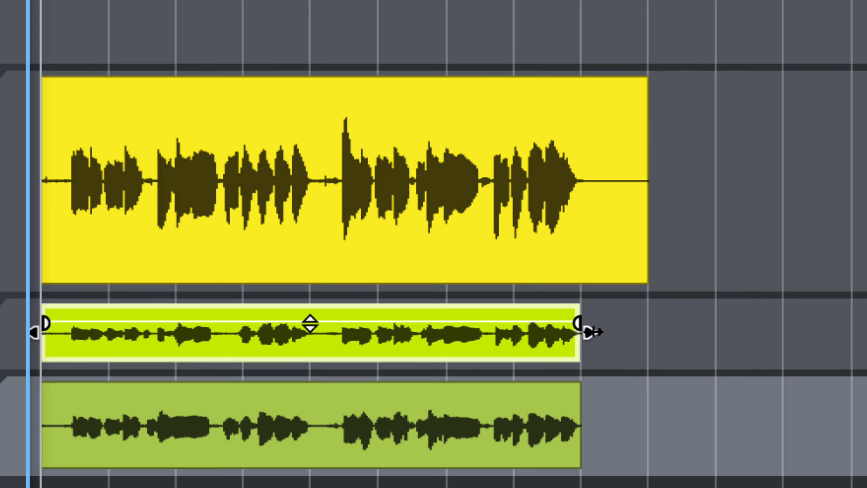
pyautogui.moveTo(585, 331); pyautogui.dragTo(744, 332)
pyautogui.click(542, 430)
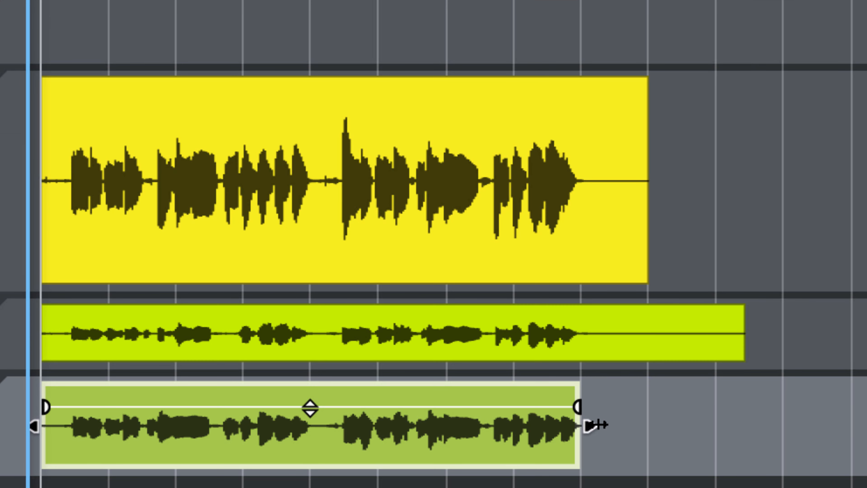
pyautogui.moveTo(590, 422); pyautogui.dragTo(633, 430)
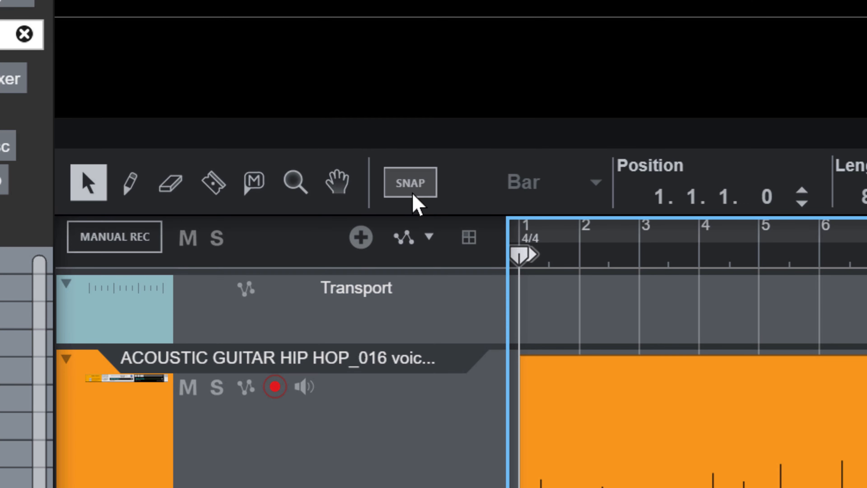
pyautogui.click(413, 194)
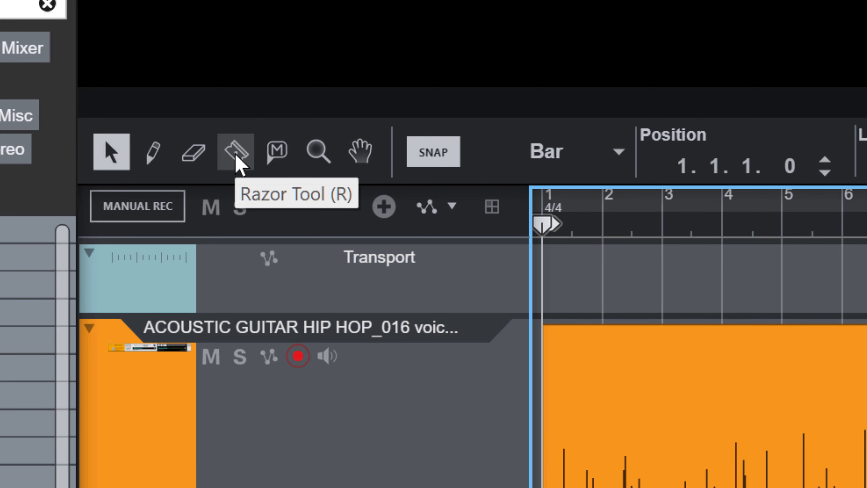
# Step: Razor-cut the three vocal clips at bar 9 and delete the three leftover tail pieces
pyautogui.click(236, 161)
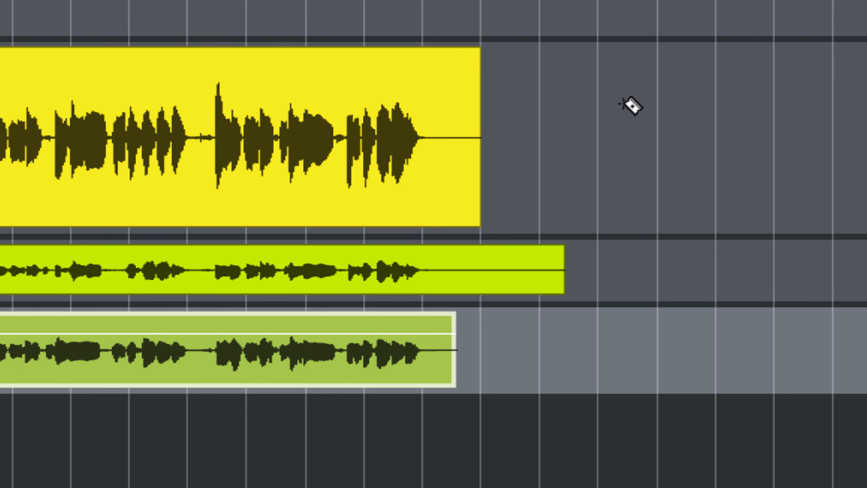
pyautogui.moveTo(515, 169); pyautogui.dragTo(393, 330)
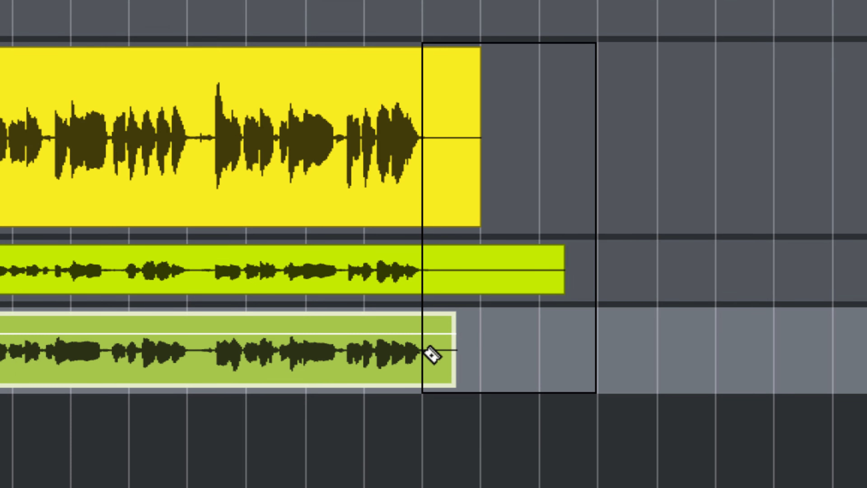
pyautogui.moveTo(432, 355); pyautogui.dragTo(411, 366)
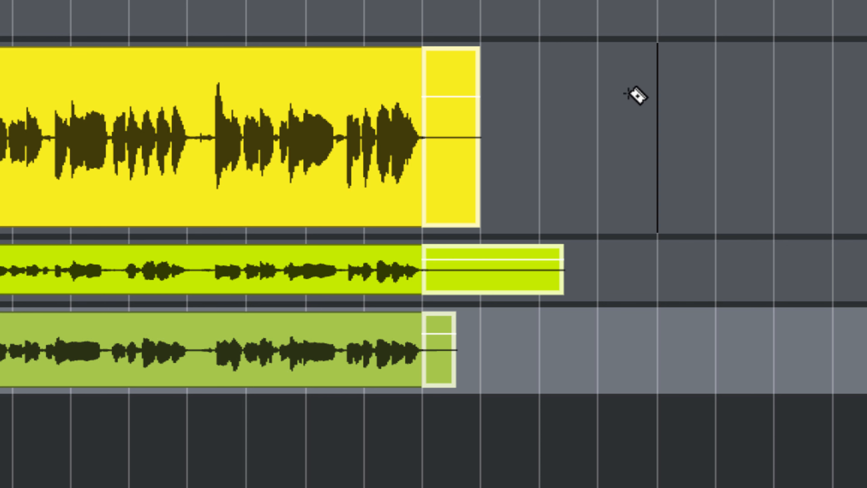
pyautogui.moveTo(636, 93); pyautogui.dragTo(427, 343)
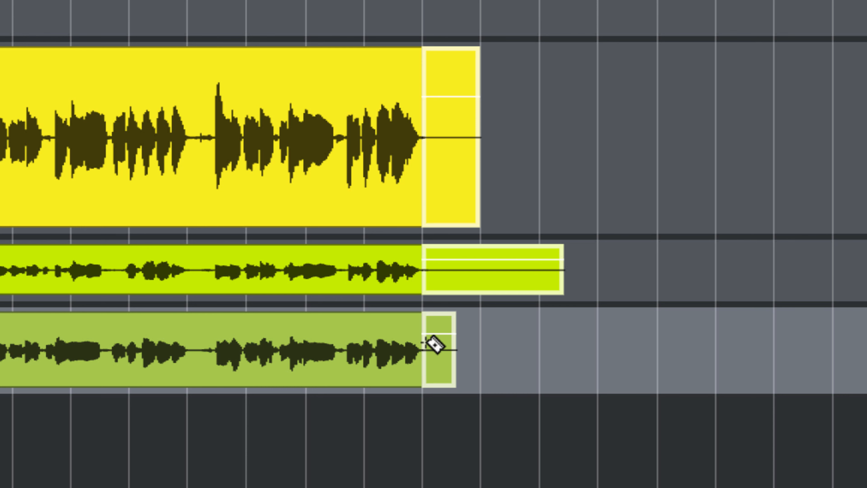
pyautogui.click(470, 183)
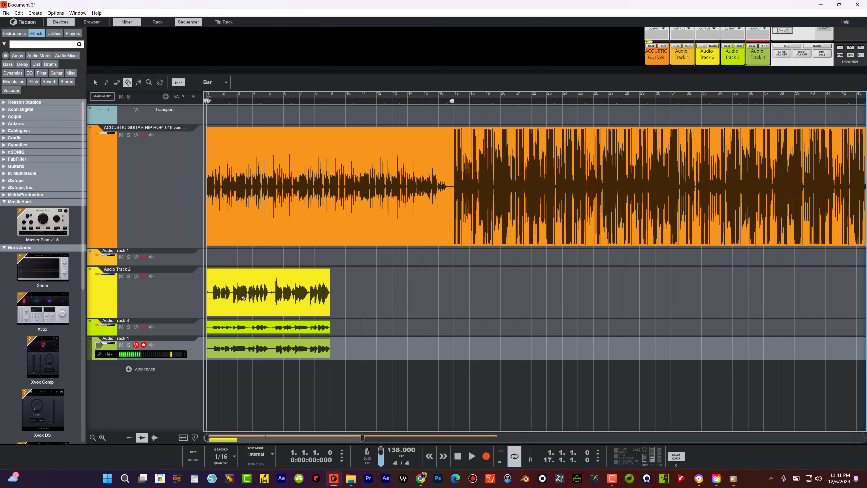
# Step: Set the audio card driver to DX Primary Sound Driver in Preferences
pyautogui.click(97, 84)
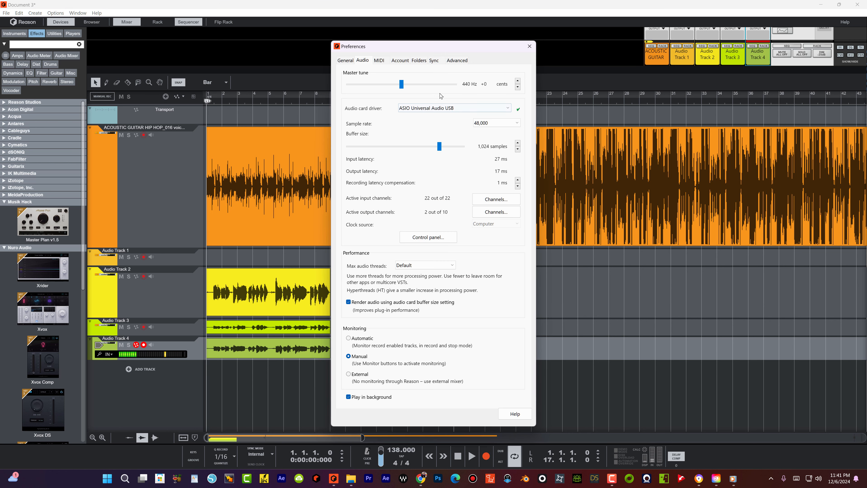
pyautogui.click(431, 107)
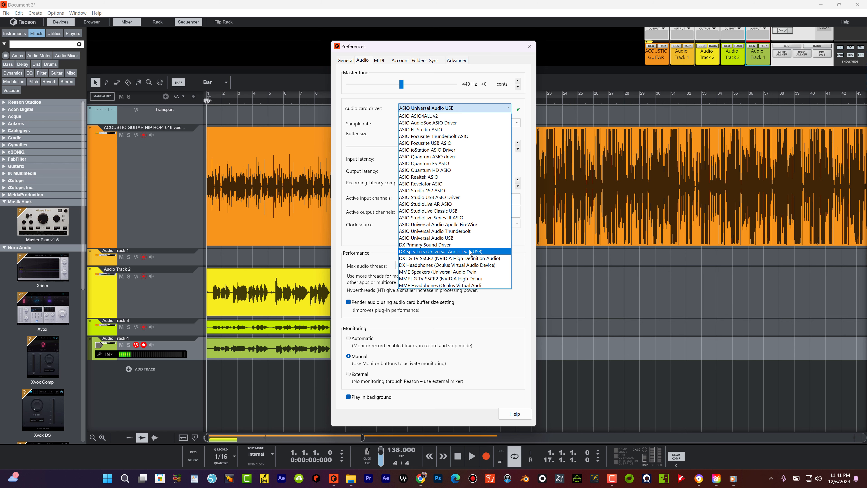
pyautogui.click(442, 245)
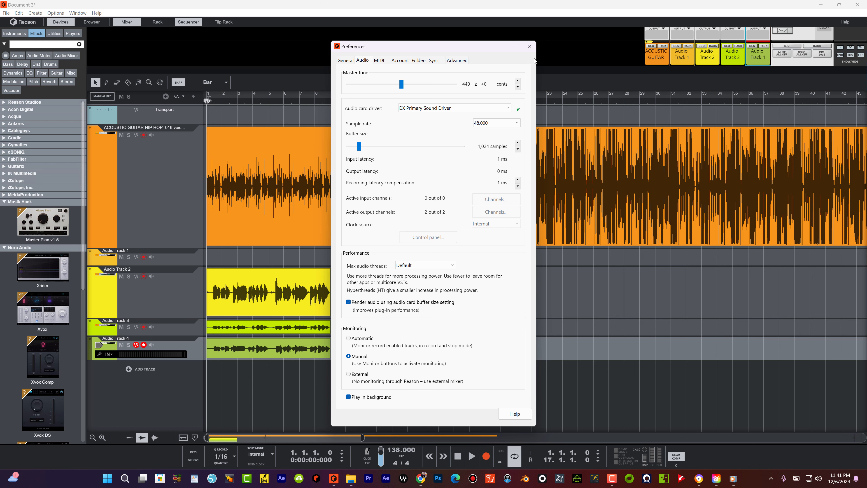
pyautogui.click(530, 47)
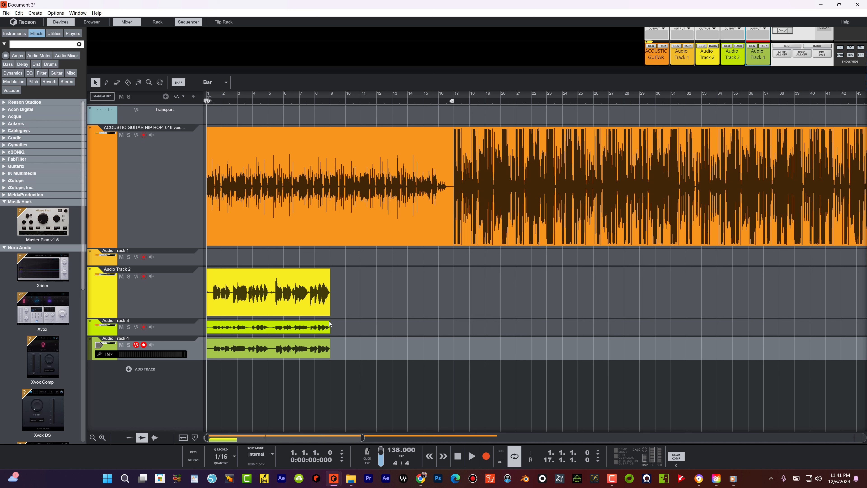
pyautogui.press('space')
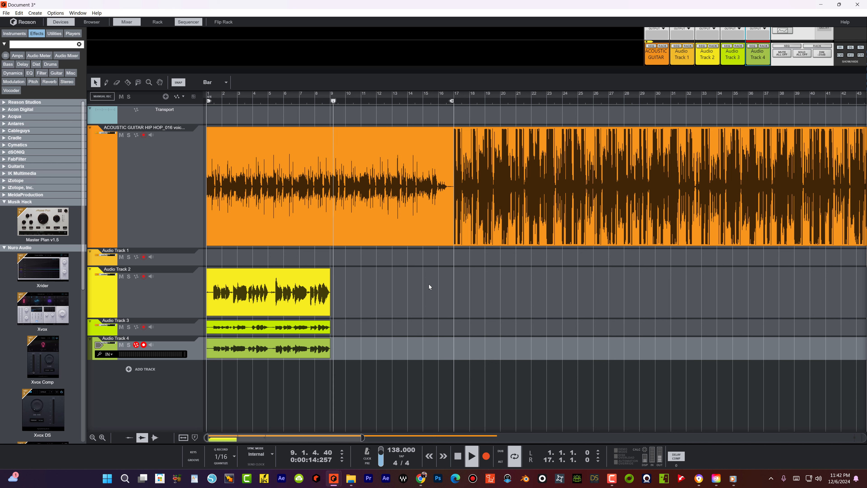
pyautogui.press('space')
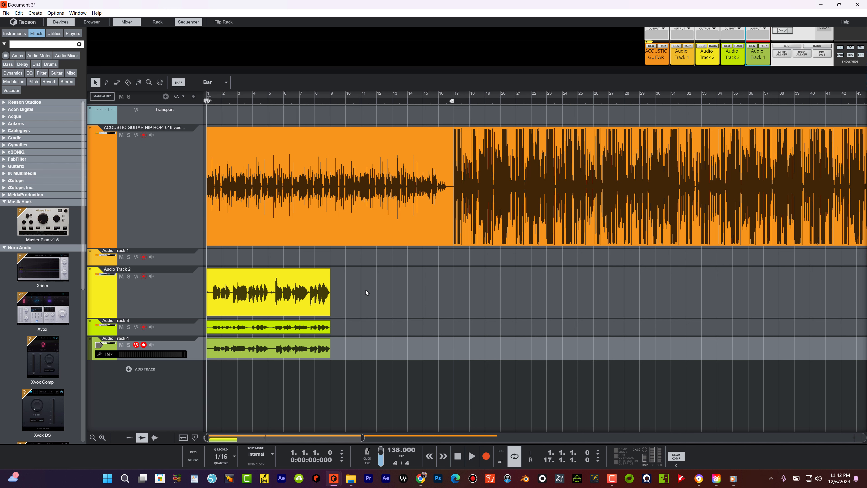
pyautogui.moveTo(358, 303); pyautogui.dragTo(302, 359)
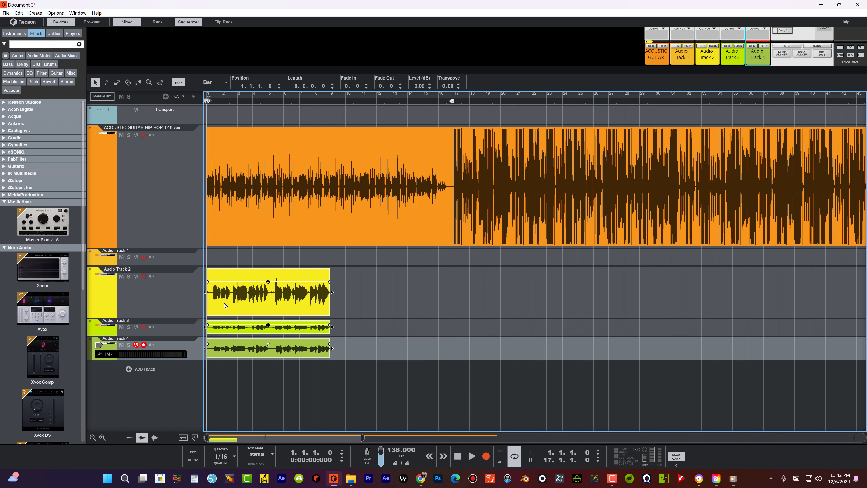
# Step: Copy the three vocal clips to bar 9, play back to check, then select both sets
pyautogui.moveTo(218, 308); pyautogui.dragTo(343, 311)
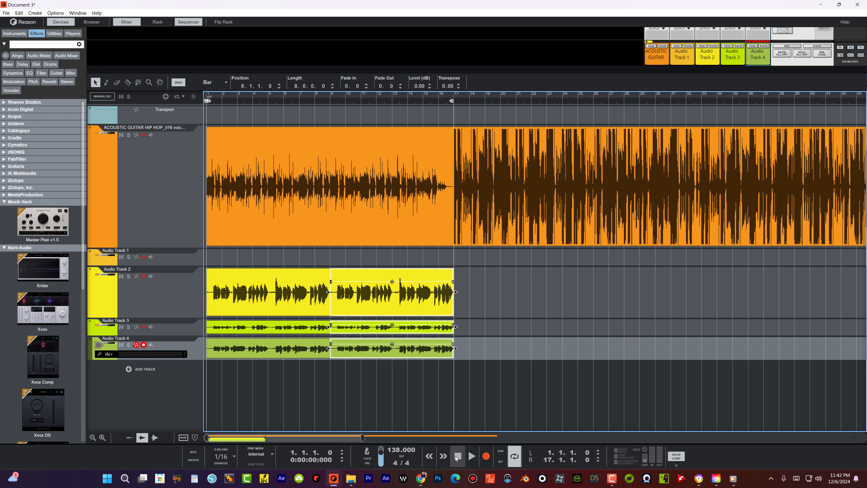
pyautogui.press('space')
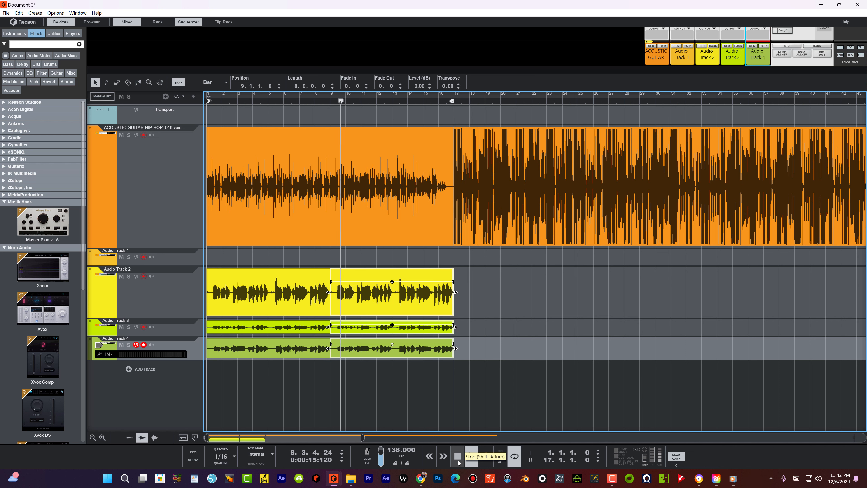
pyautogui.doubleClick(458, 462)
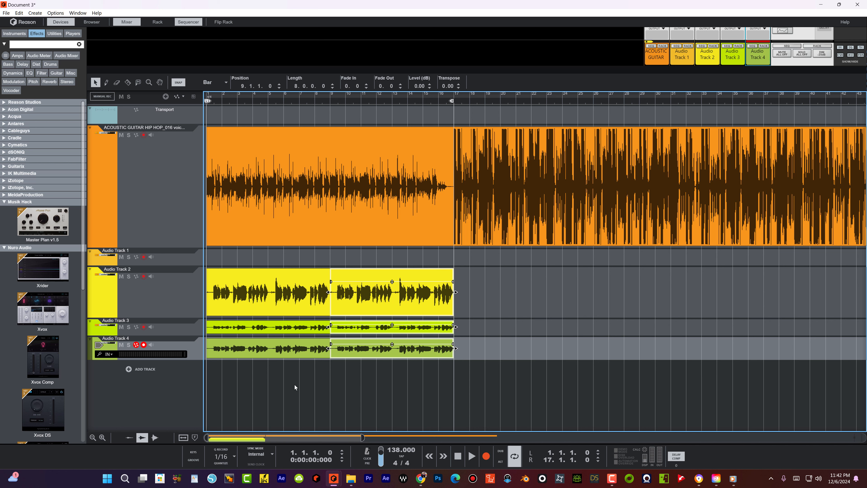
pyautogui.moveTo(286, 386); pyautogui.dragTo(247, 294)
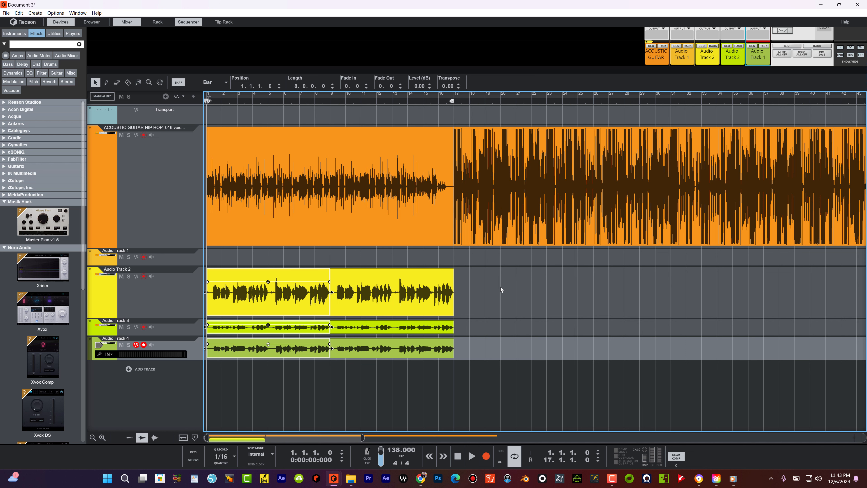
pyautogui.moveTo(500, 286); pyautogui.dragTo(423, 367)
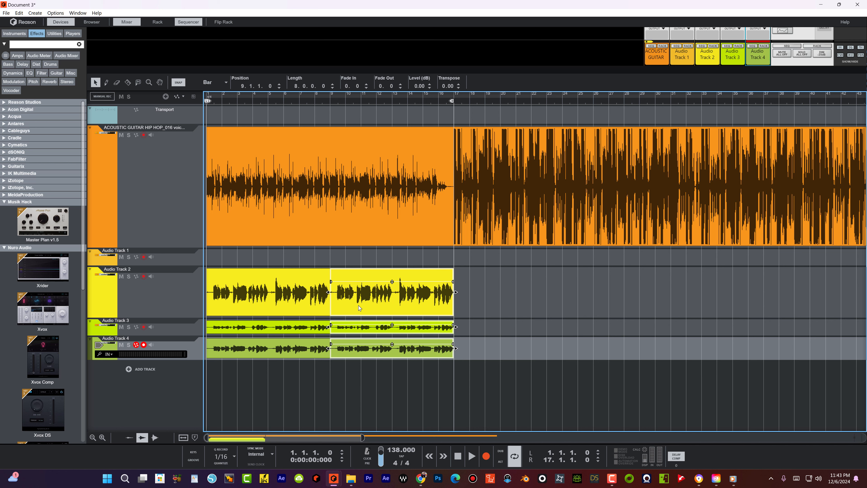
# Step: Move the loop end point to bar 32 and play the song from bar 17
pyautogui.click(476, 289)
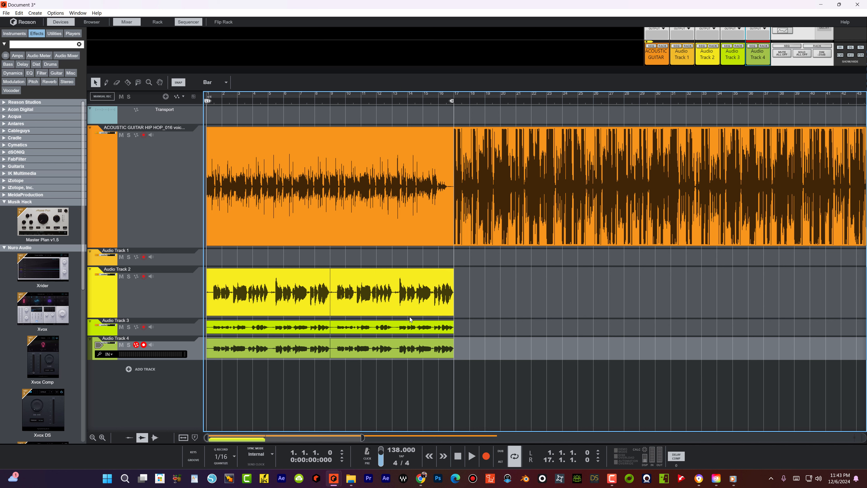
pyautogui.moveTo(454, 102); pyautogui.dragTo(684, 138)
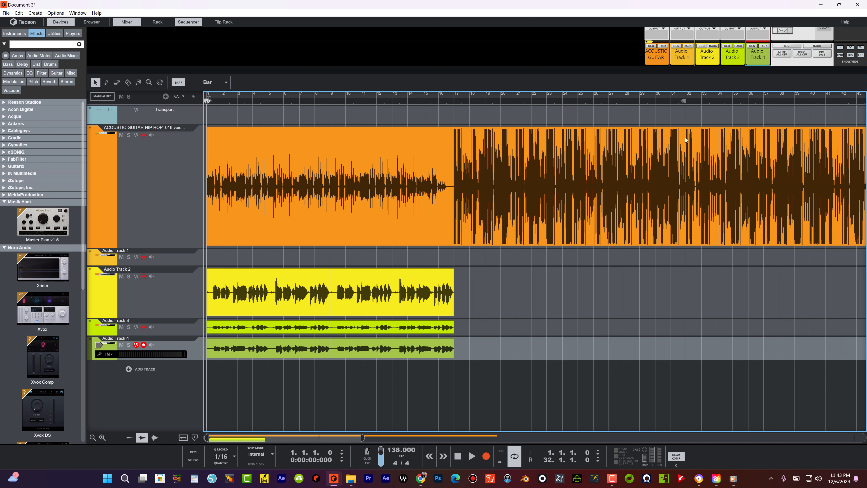
pyautogui.click(449, 102)
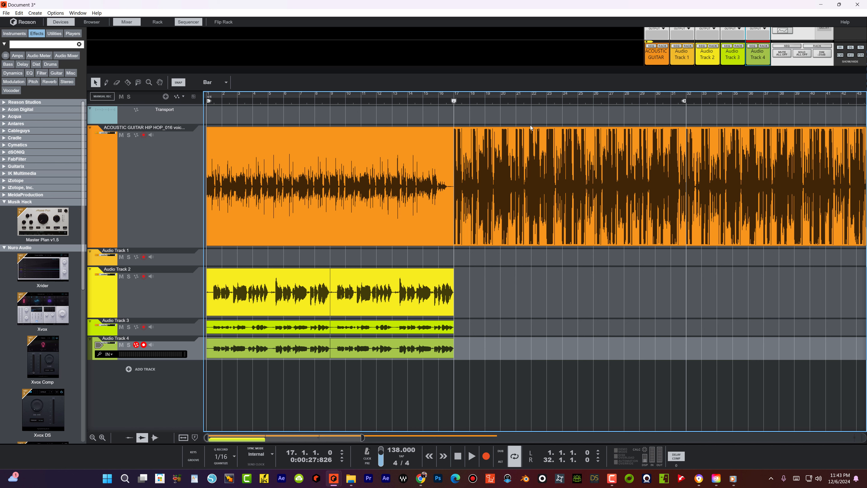
pyautogui.press('space')
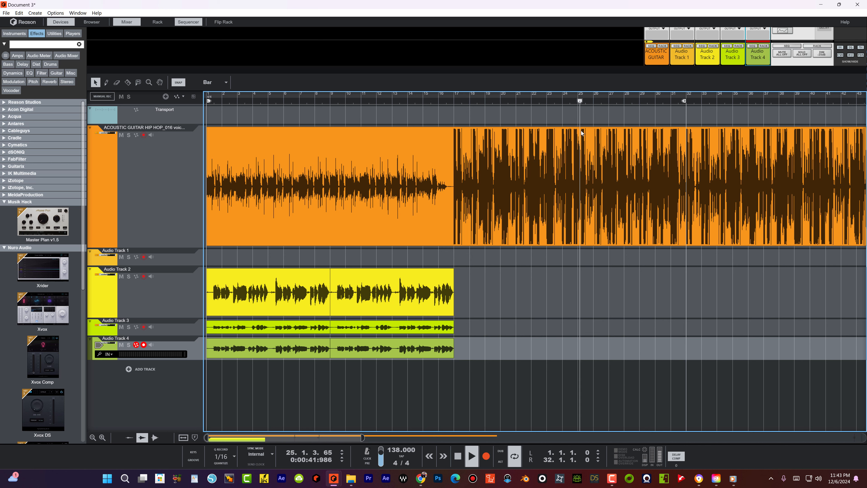
pyautogui.press('space')
# Step: Set the song position to bar 25 and select the bar 9–17 vocal clips
pyautogui.click(582, 101)
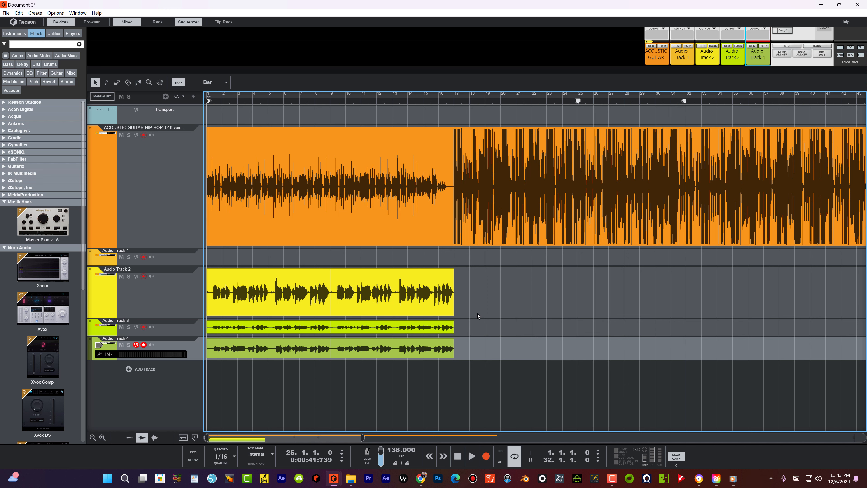
pyautogui.moveTo(478, 313); pyautogui.dragTo(423, 360)
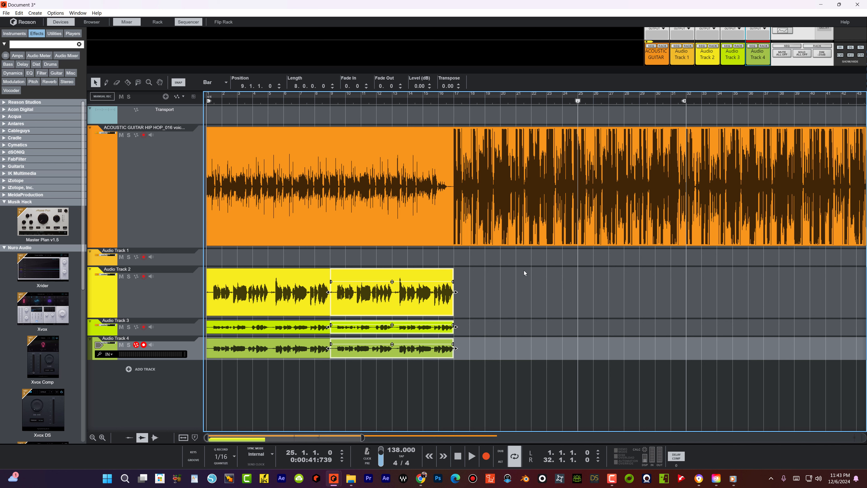
pyautogui.click(496, 275)
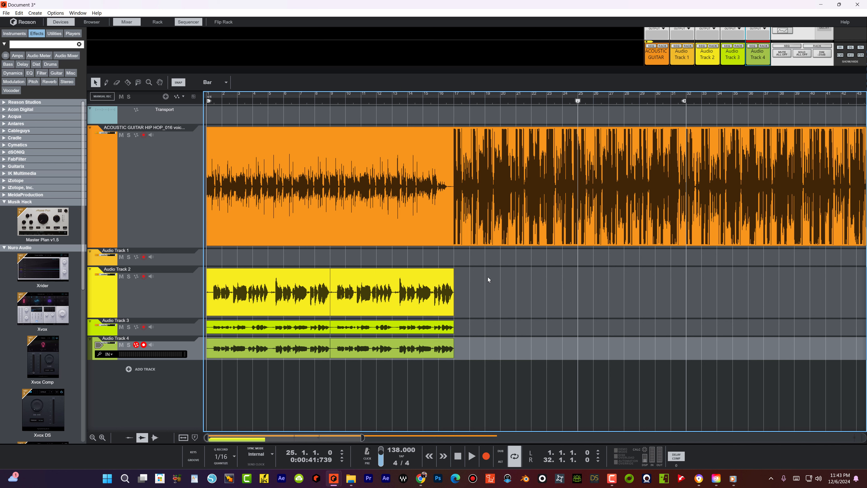
pyautogui.moveTo(489, 274); pyautogui.dragTo(478, 319)
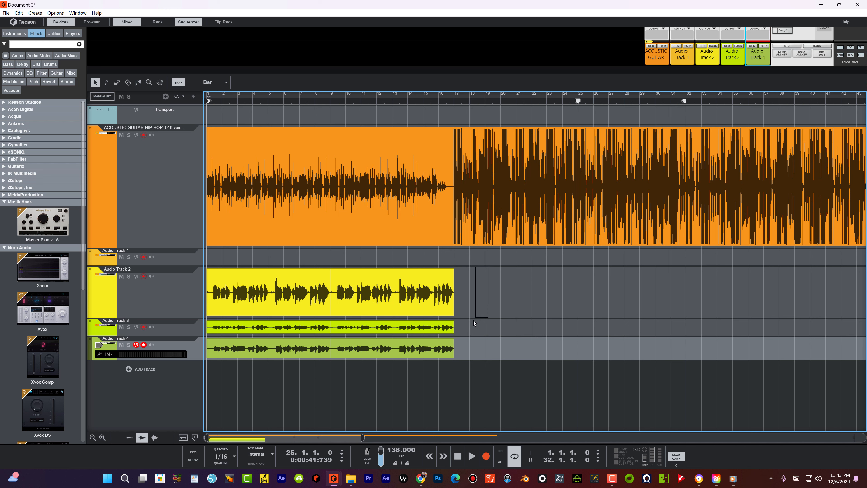
# Step: Move the bar 9–17 vocal clips to start at bar 25, deleting a stray copy at bar 14
pyautogui.moveTo(381, 363); pyautogui.dragTo(381, 364)
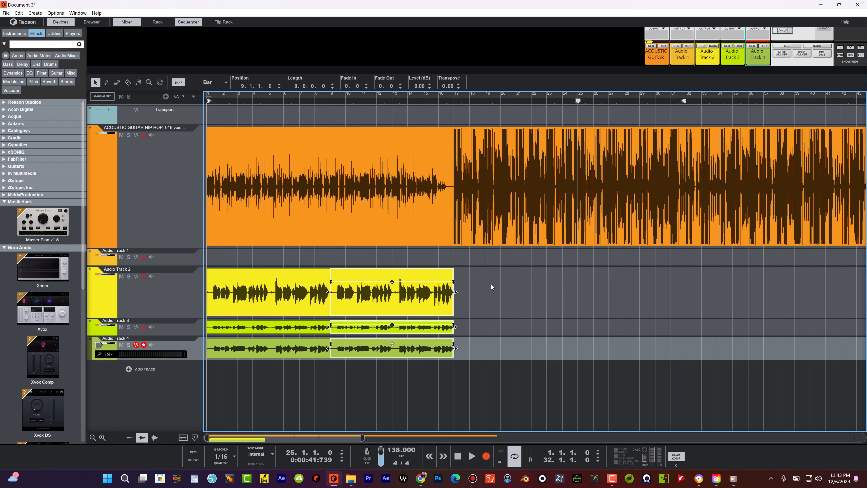
pyautogui.moveTo(461, 294); pyautogui.dragTo(370, 348)
pyautogui.moveTo(354, 303); pyautogui.dragTo(599, 301)
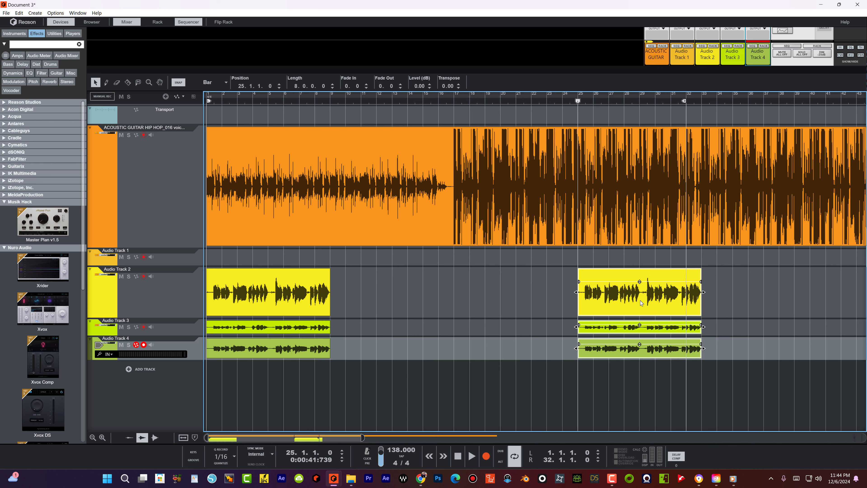
pyautogui.moveTo(680, 300); pyautogui.dragTo(508, 310)
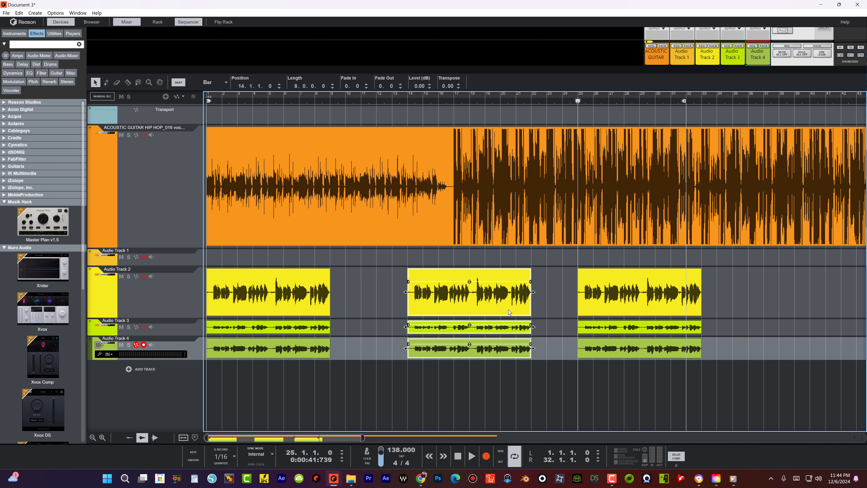
pyautogui.press('Delete')
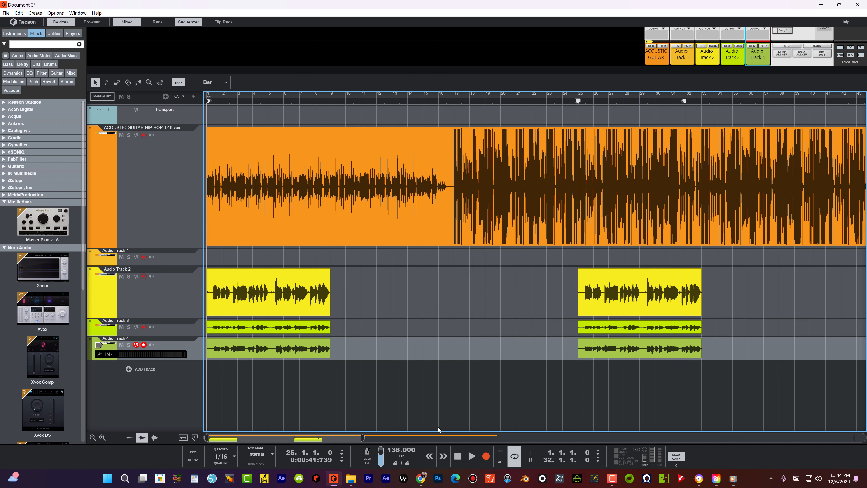
# Step: Copy the three bar-25 vocal clips on Audio Tracks 2–4 to start at bar 51
pyautogui.moveTo(362, 437); pyautogui.dragTo(558, 428)
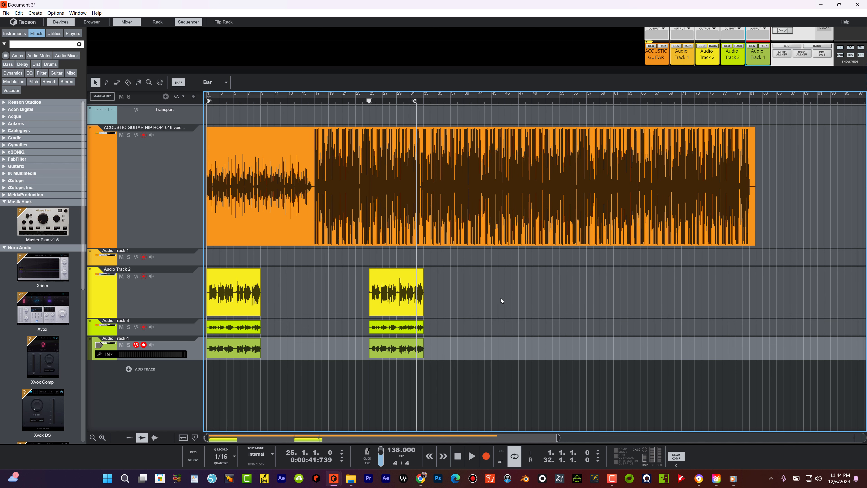
pyautogui.moveTo(472, 267); pyautogui.dragTo(391, 362)
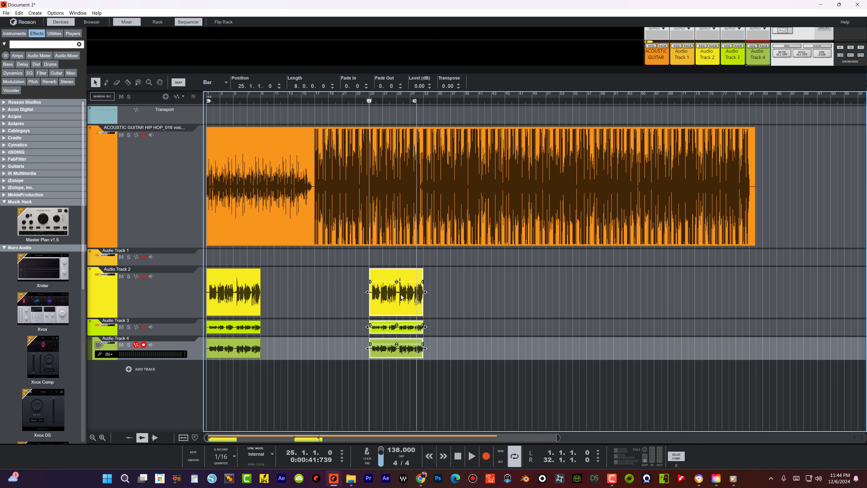
pyautogui.moveTo(435, 302); pyautogui.dragTo(614, 293)
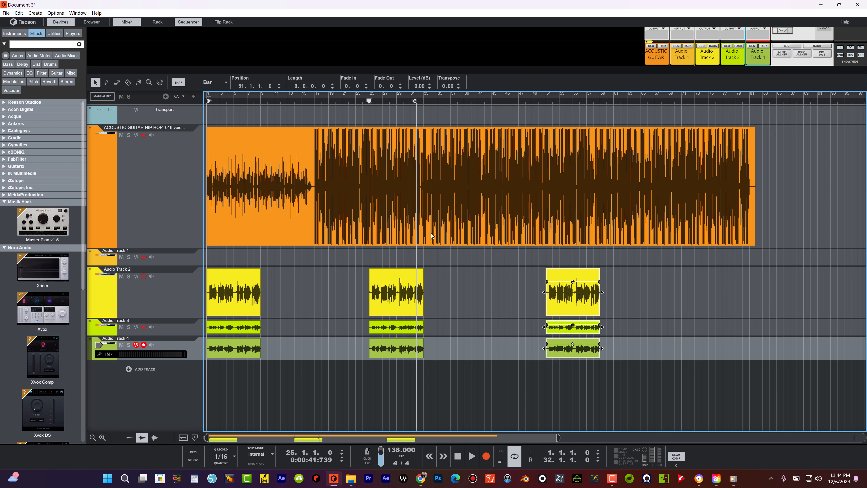
pyautogui.moveTo(444, 296); pyautogui.dragTo(403, 349)
# Step: Add two more audio tracks with Create Audio Track
pyautogui.click(148, 367)
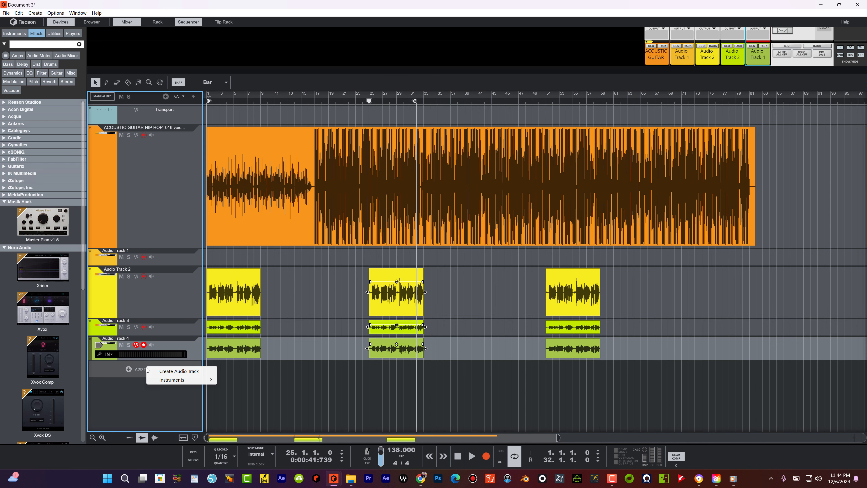
pyautogui.click(173, 369)
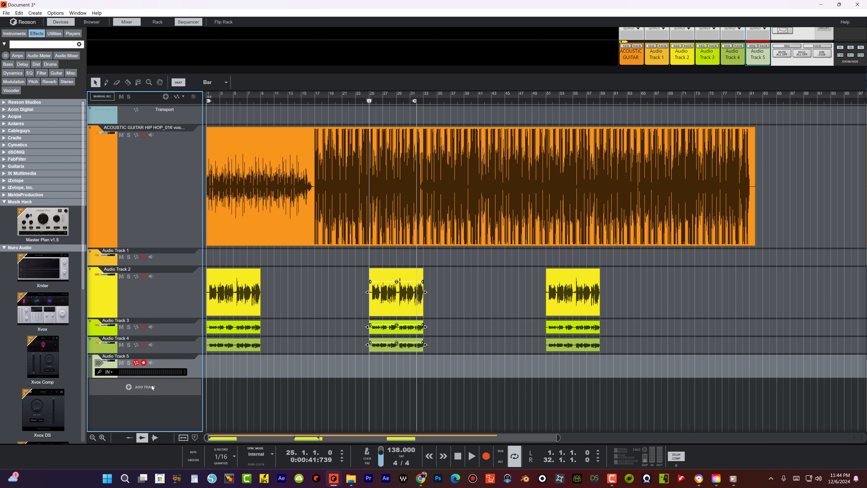
pyautogui.click(152, 385)
pyautogui.click(167, 392)
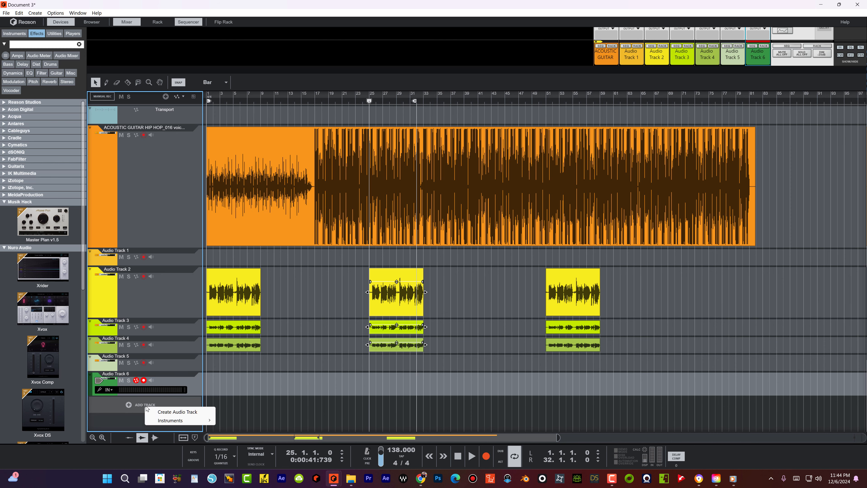
# Step: Copy the three bar-25 vocal clips onto new Audio Tracks 5–7, right after the bar-25 set
pyautogui.moveTo(466, 268); pyautogui.dragTo(382, 363)
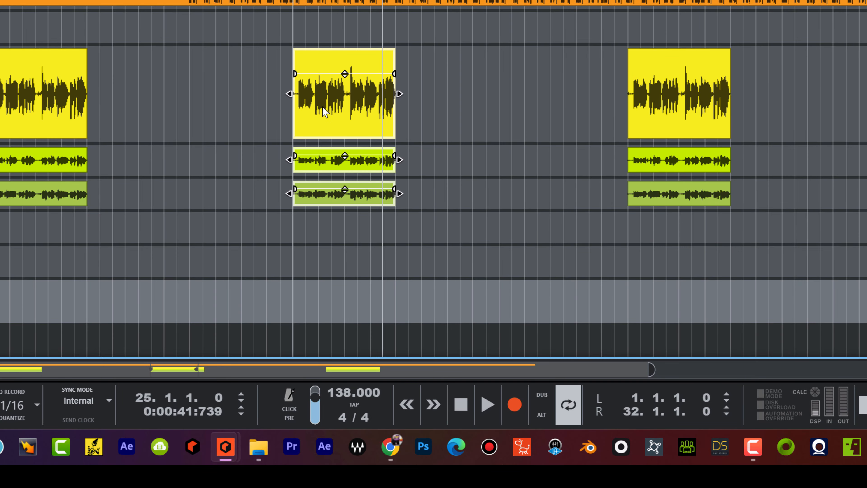
pyautogui.moveTo(330, 100); pyautogui.dragTo(419, 232)
pyautogui.moveTo(578, 233); pyautogui.dragTo(490, 307)
# Step: Color the three copied clips on Audio Tracks 5–7 Tangerine
pyautogui.rightClick(478, 225)
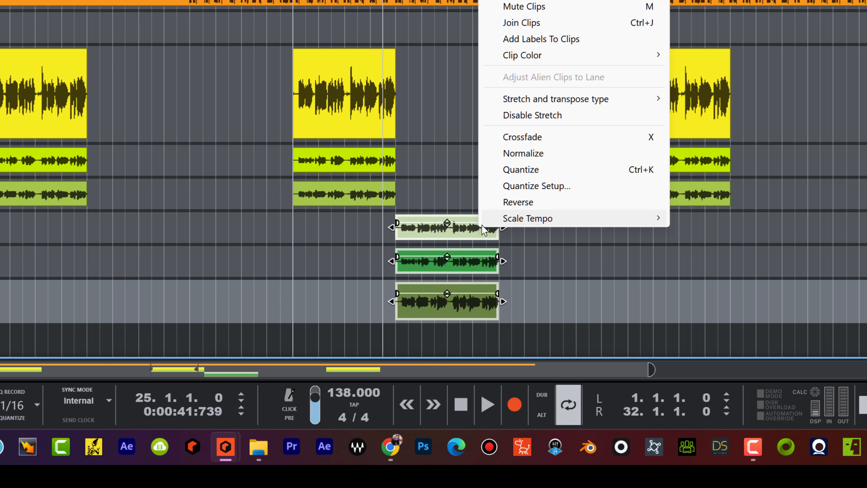
pyautogui.moveTo(536, 65)
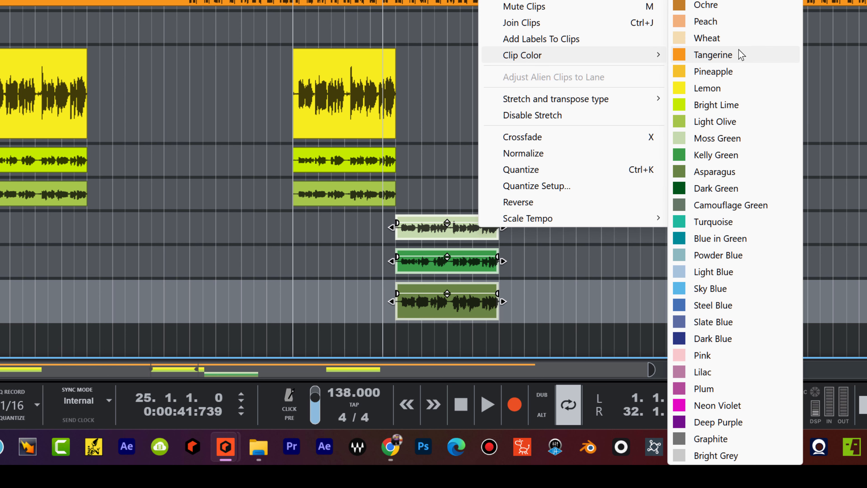
pyautogui.click(712, 55)
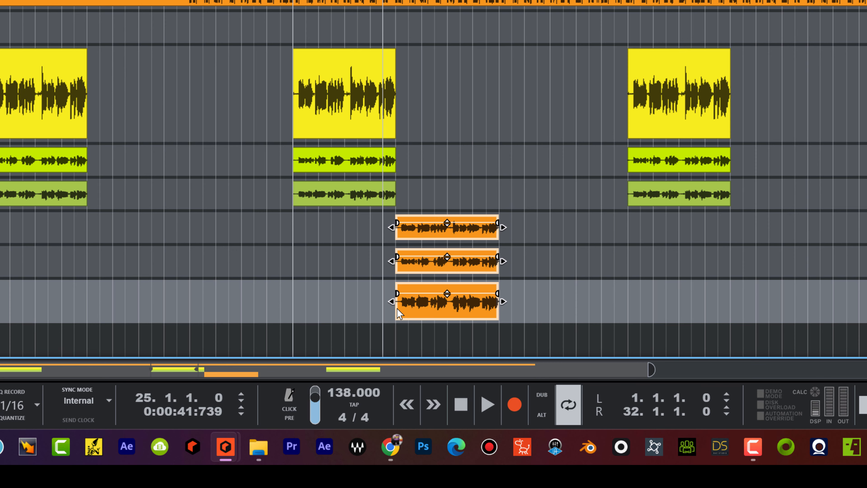
# Step: Recolor the yellow bar-25 vocal clips Neon Violet
pyautogui.moveTo(410, 47); pyautogui.dragTo(339, 208)
pyautogui.rightClick(356, 106)
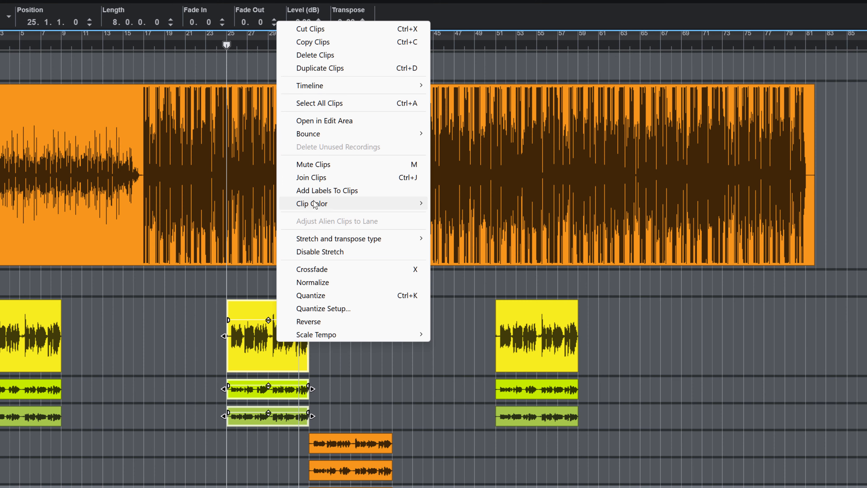
pyautogui.moveTo(410, 203)
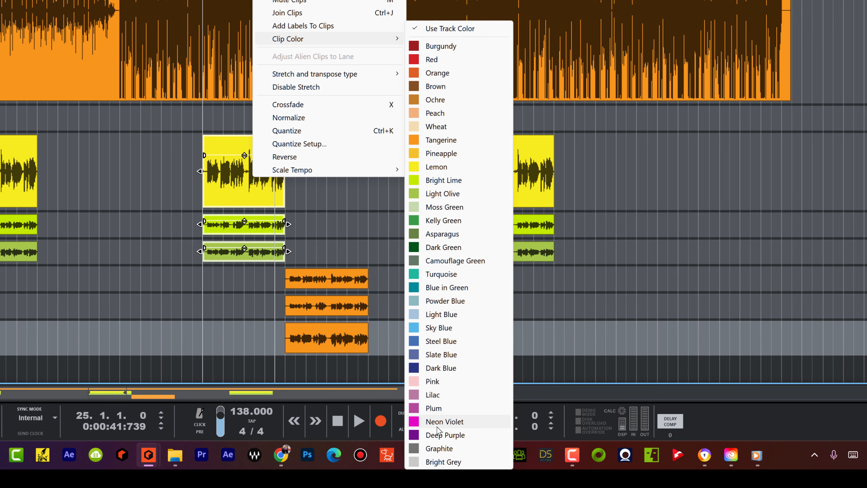
pyautogui.click(437, 426)
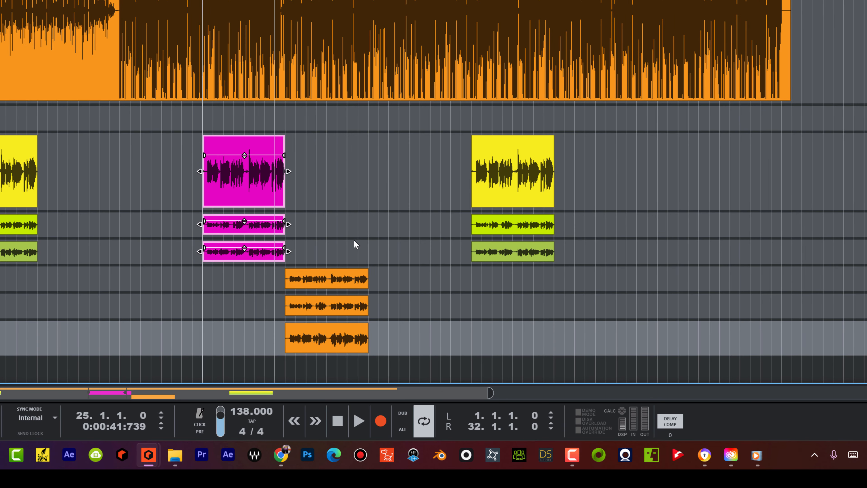
pyautogui.moveTo(426, 258); pyautogui.dragTo(343, 342)
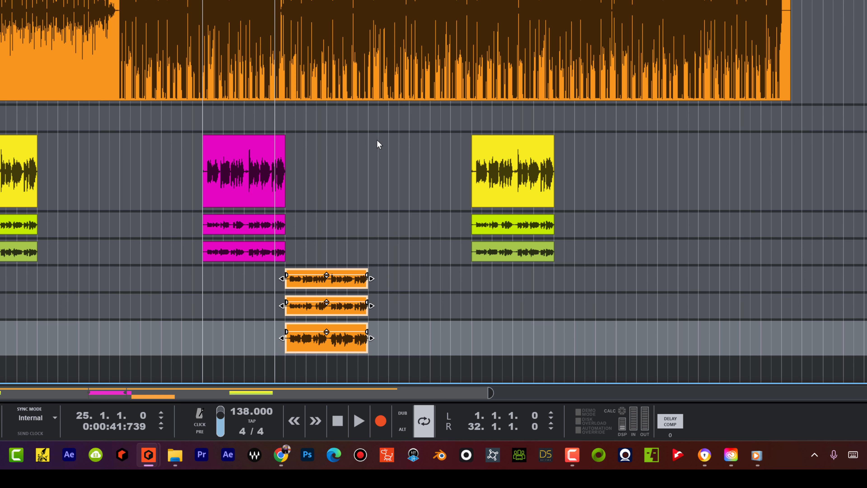
# Step: Delete the last yellow vocal stack and copy the magenta and orange stacks further right
pyautogui.moveTo(396, 252); pyautogui.dragTo(358, 352)
pyautogui.moveTo(442, 203); pyautogui.dragTo(555, 266)
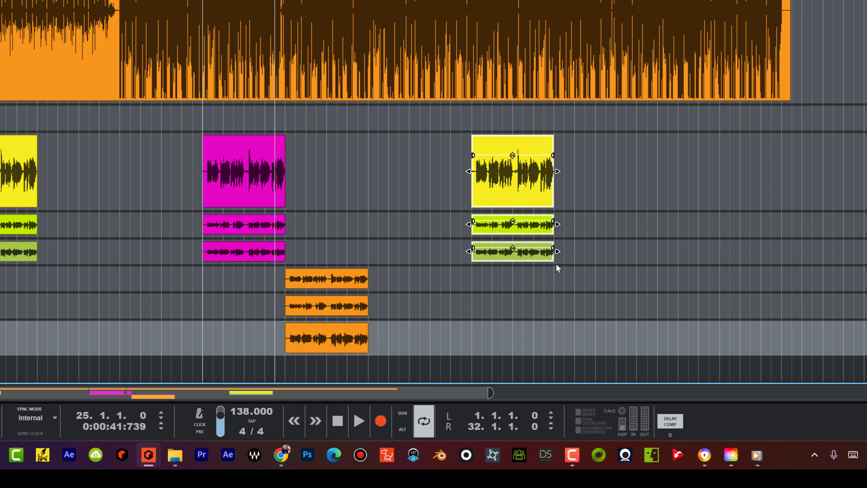
pyautogui.press('Delete')
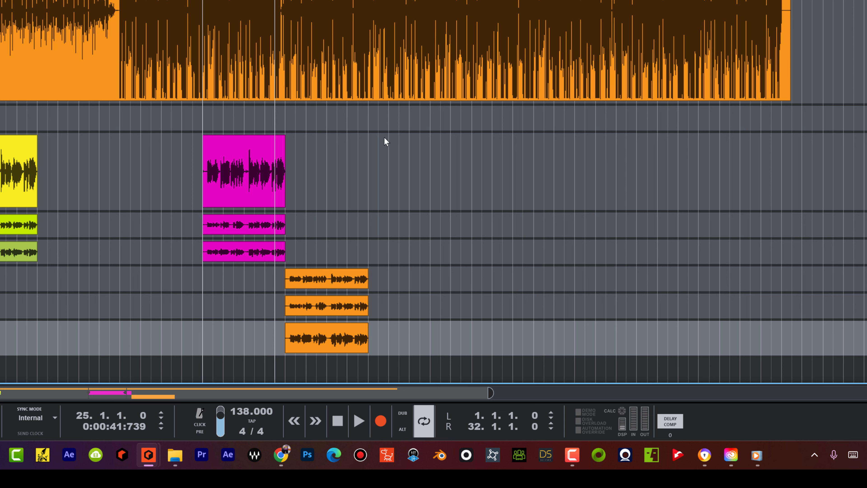
pyautogui.moveTo(384, 137); pyautogui.dragTo(228, 354)
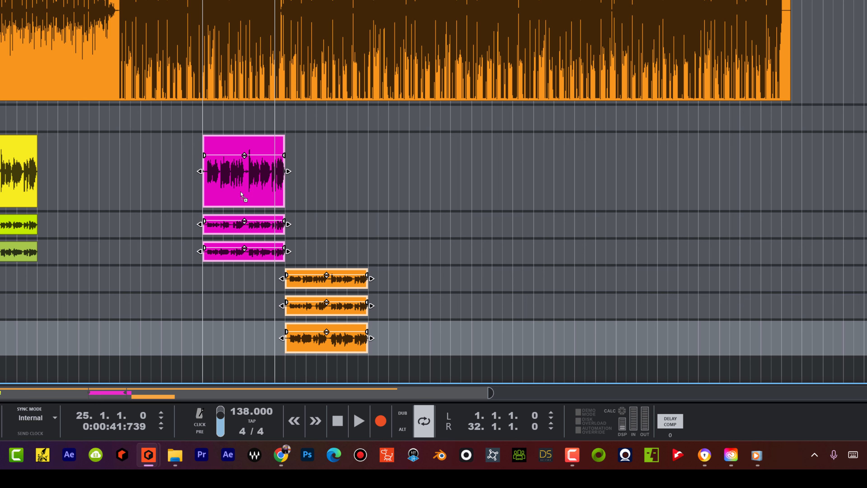
pyautogui.moveTo(240, 191); pyautogui.dragTo(524, 180)
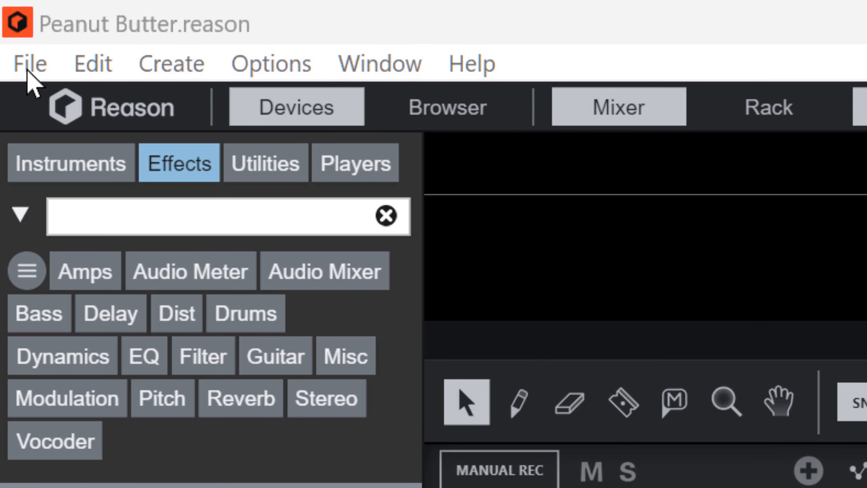
# Step: Save the song as Peanut Butter1.reason via File > Save As
pyautogui.click(6, 13)
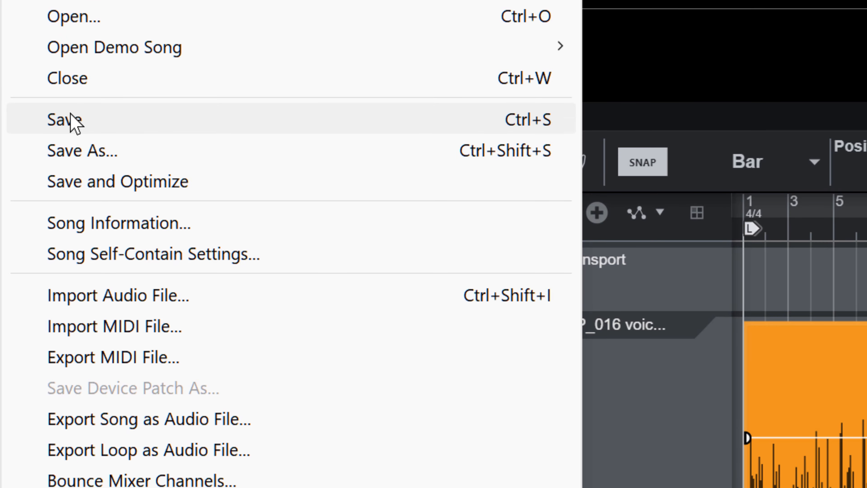
pyautogui.moveTo(68, 1)
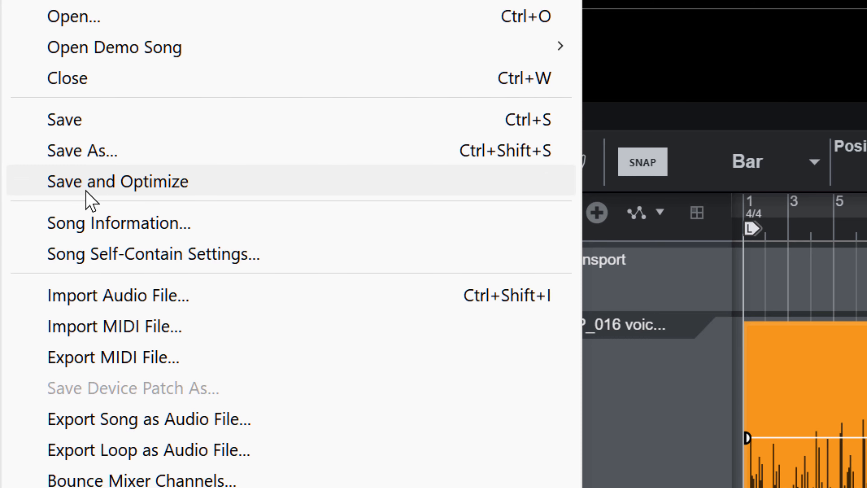
pyautogui.click(90, 152)
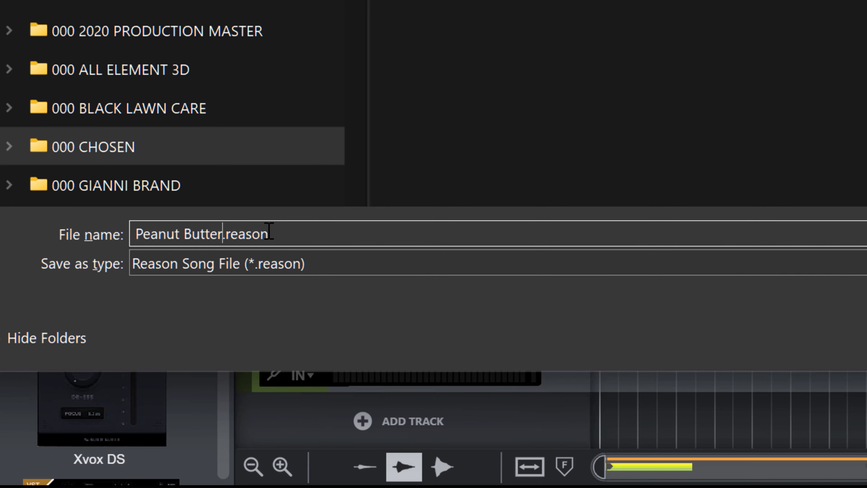
pyautogui.write('1')
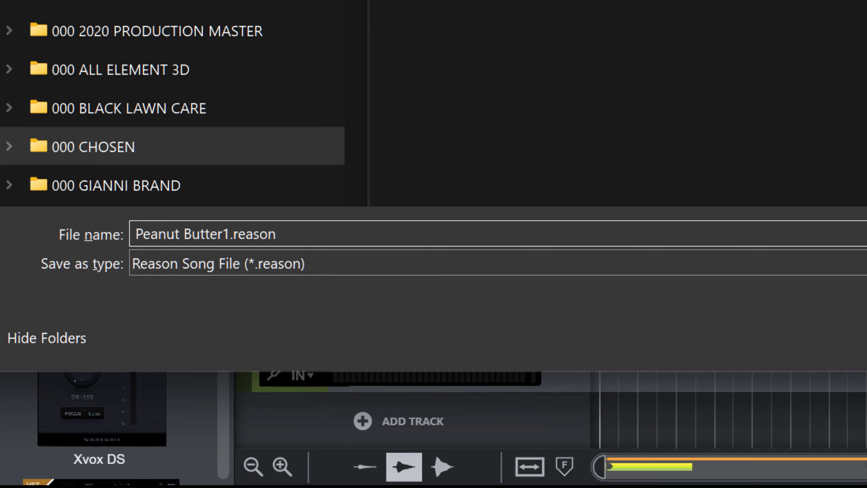
pyautogui.press('Return')
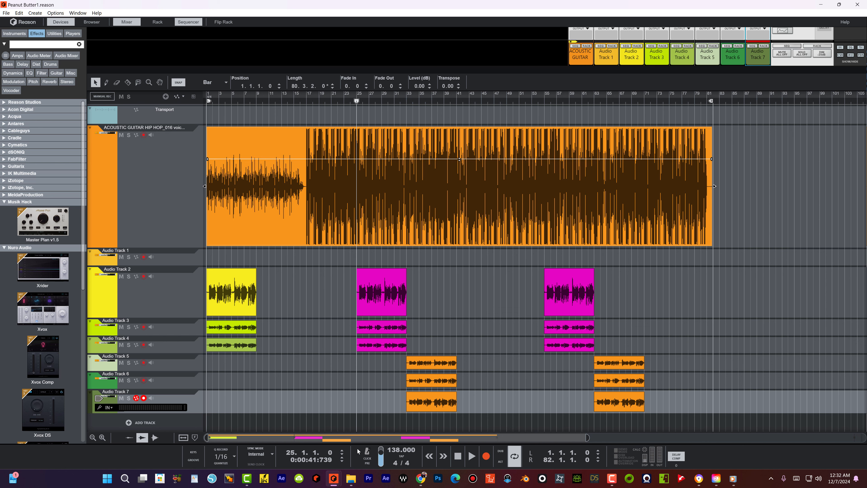
# Step: In File Explorer, open Peanut Butter1.reason from 000 CHOSEN > ALL AUDIO > 030 2 WORD ABC'S
pyautogui.click(350, 478)
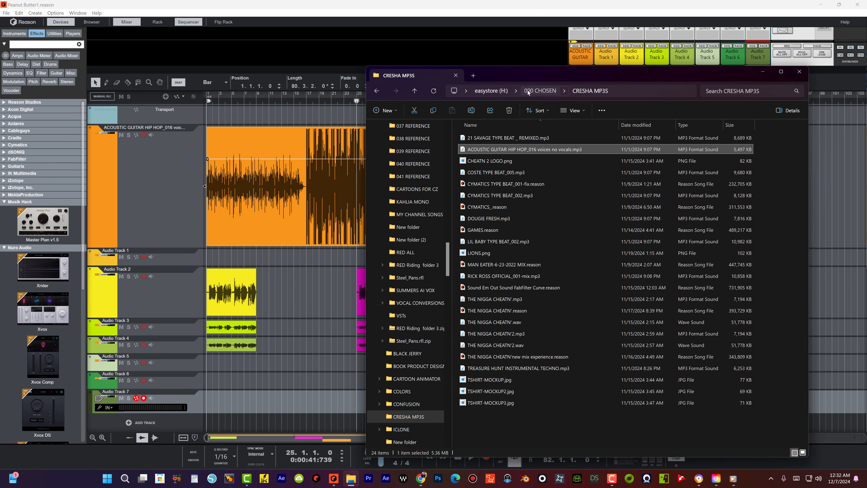
pyautogui.click(540, 91)
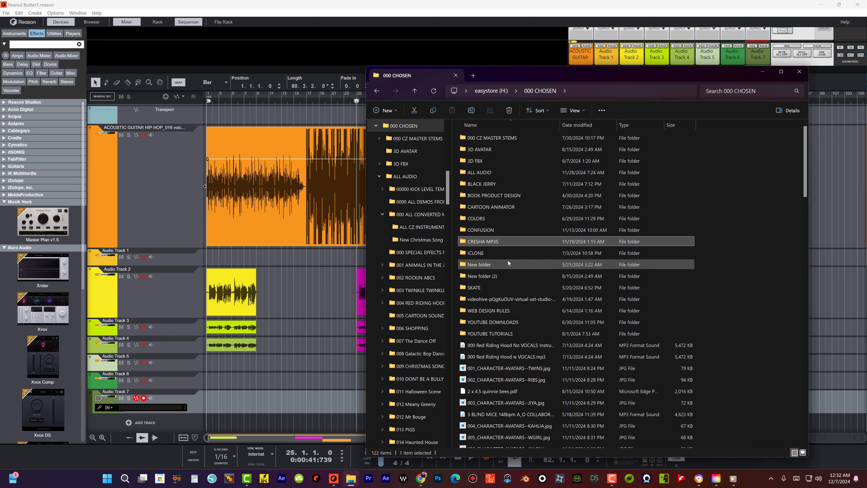
pyautogui.doubleClick(483, 172)
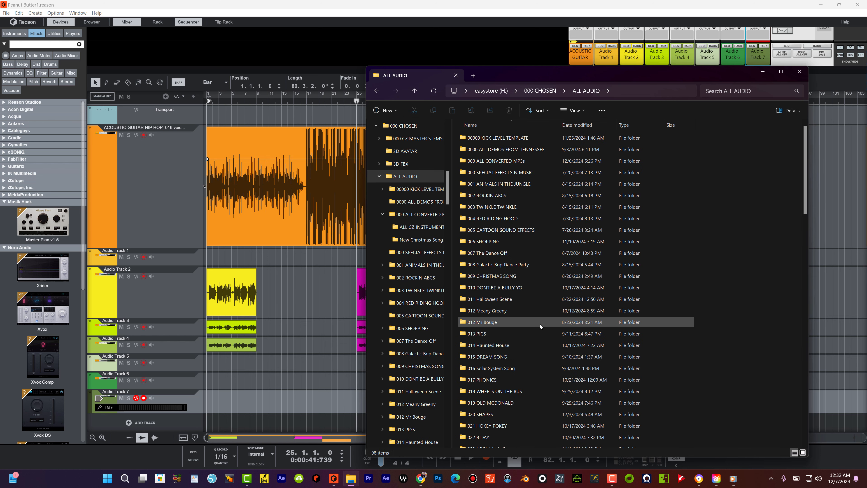
pyautogui.scroll(-7, 533, 321)
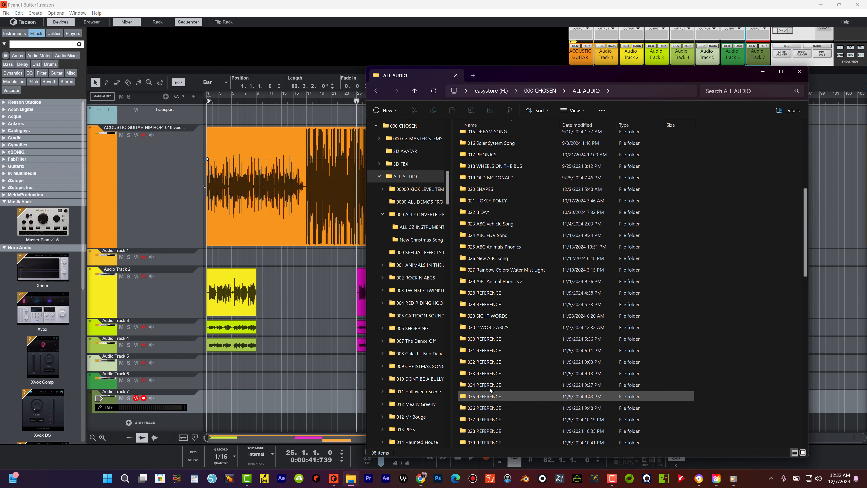
pyautogui.click(500, 328)
pyautogui.doubleClick(500, 328)
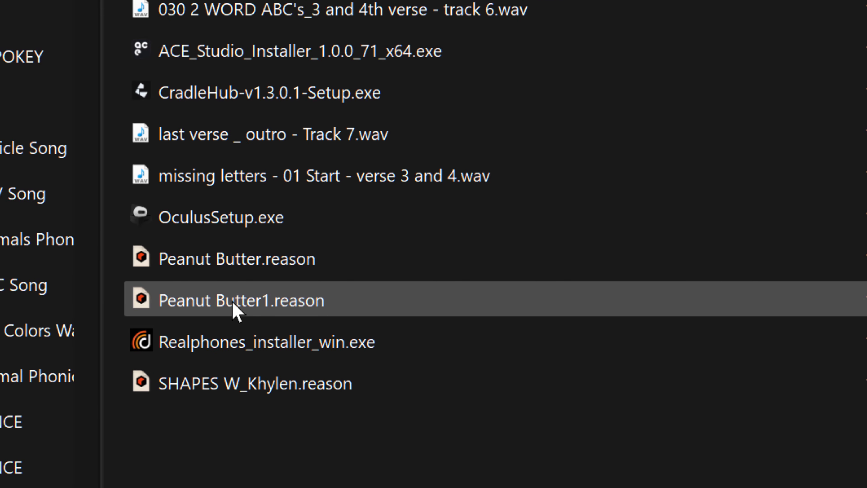
pyautogui.doubleClick(253, 302)
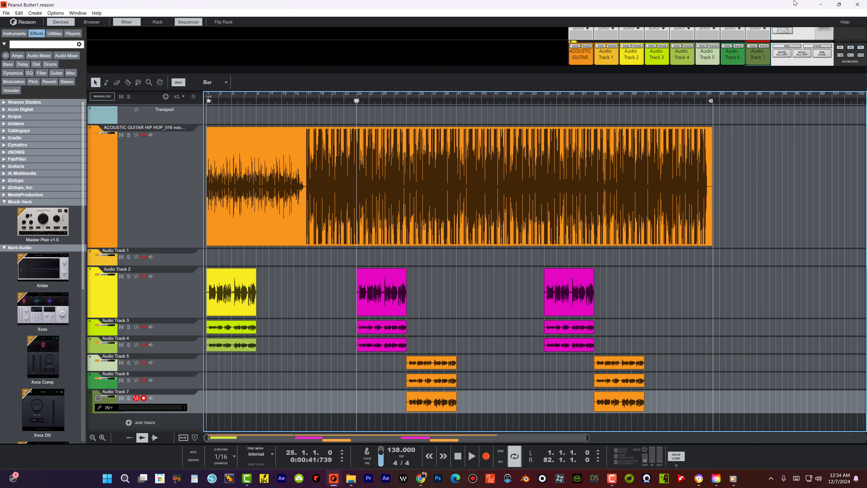
pyautogui.click(611, 478)
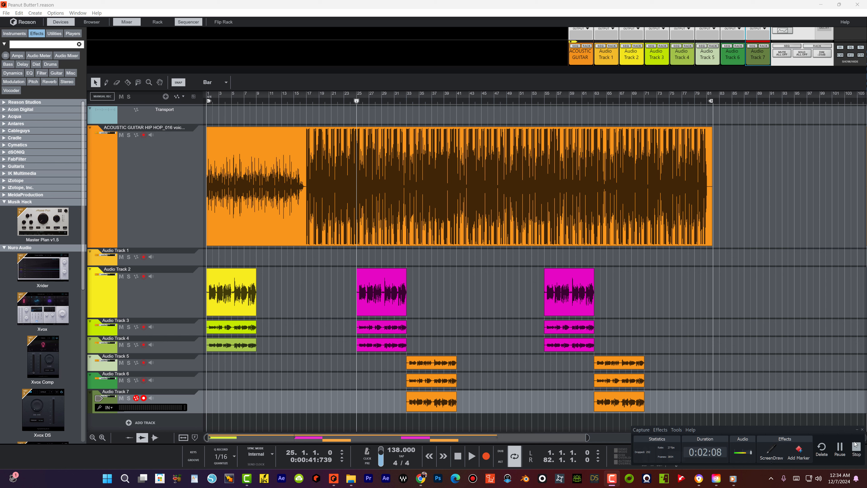
pyautogui.click(856, 450)
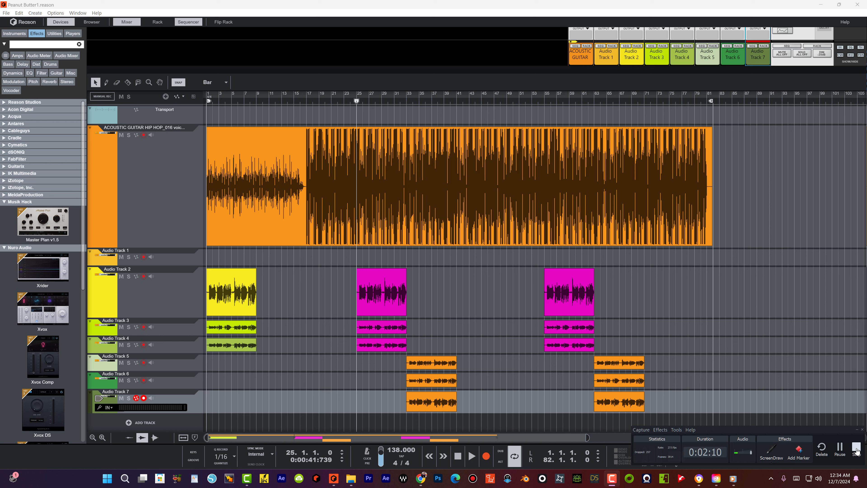